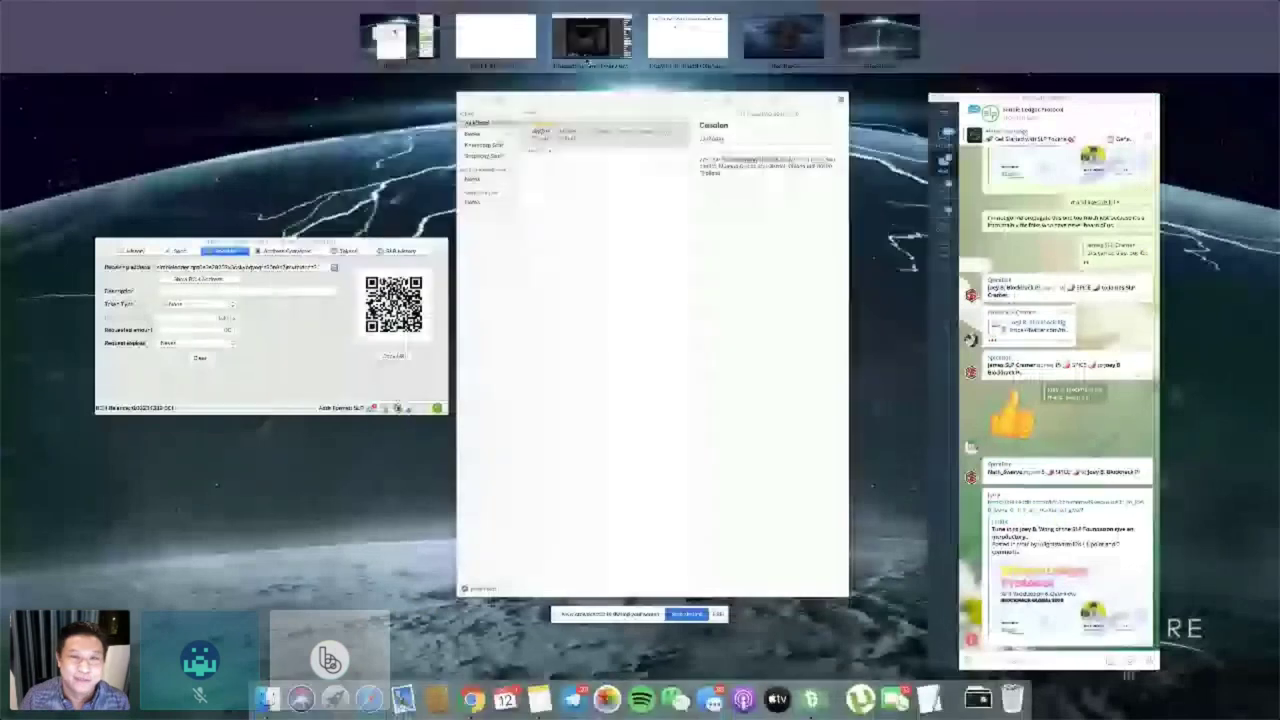
- Switch to the Bitcoin.com Mint page in the browser and create a new wallet
left_click(553, 17)
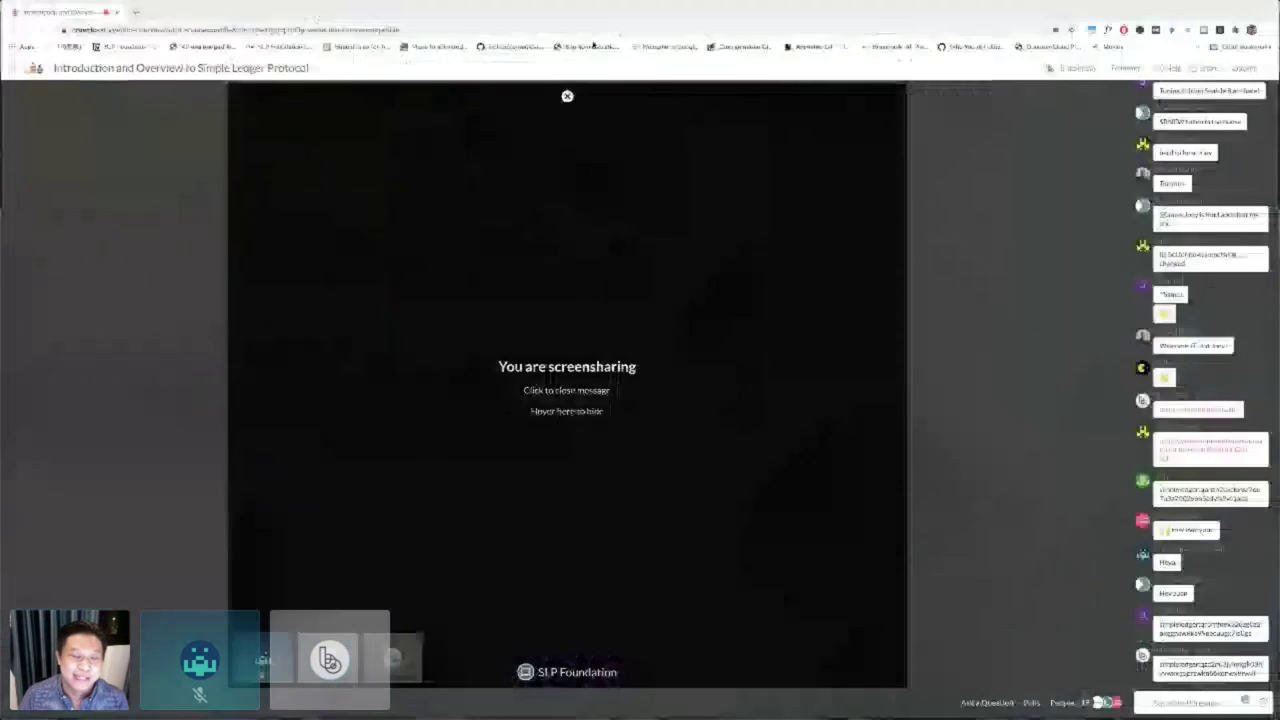
key("ctrl+Up")
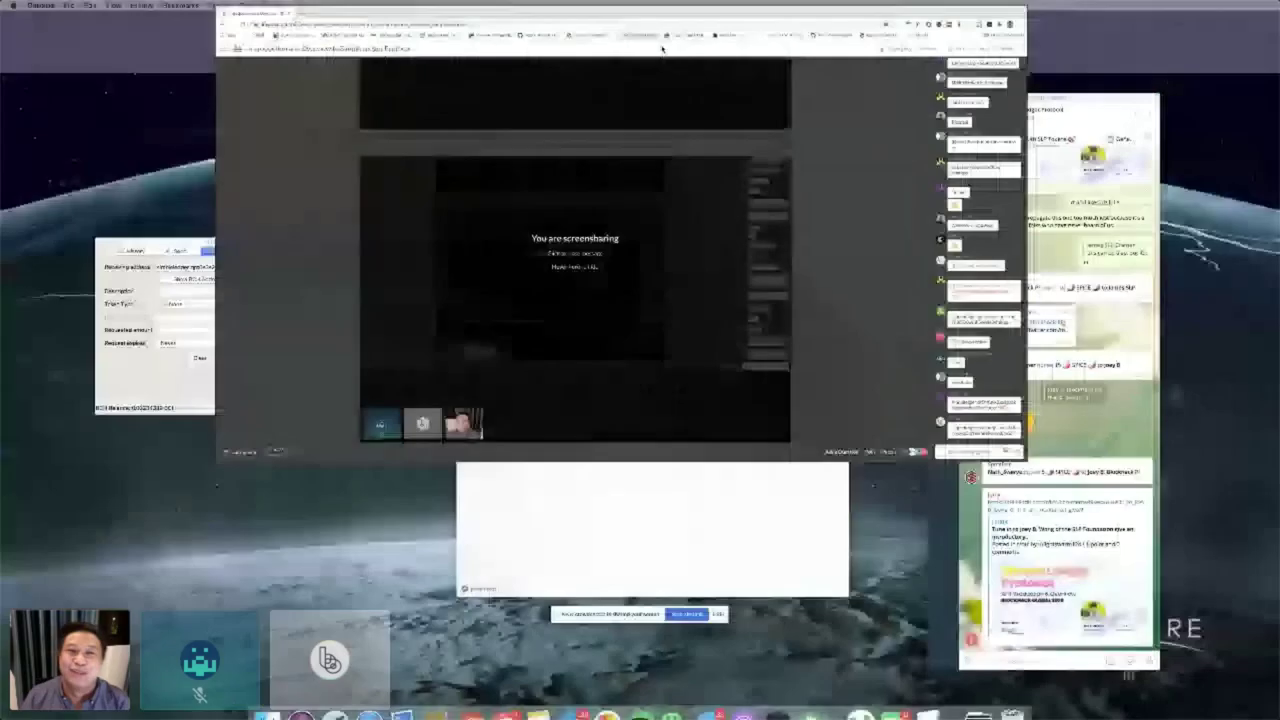
left_click(652, 45)
key("ctrl+Up")
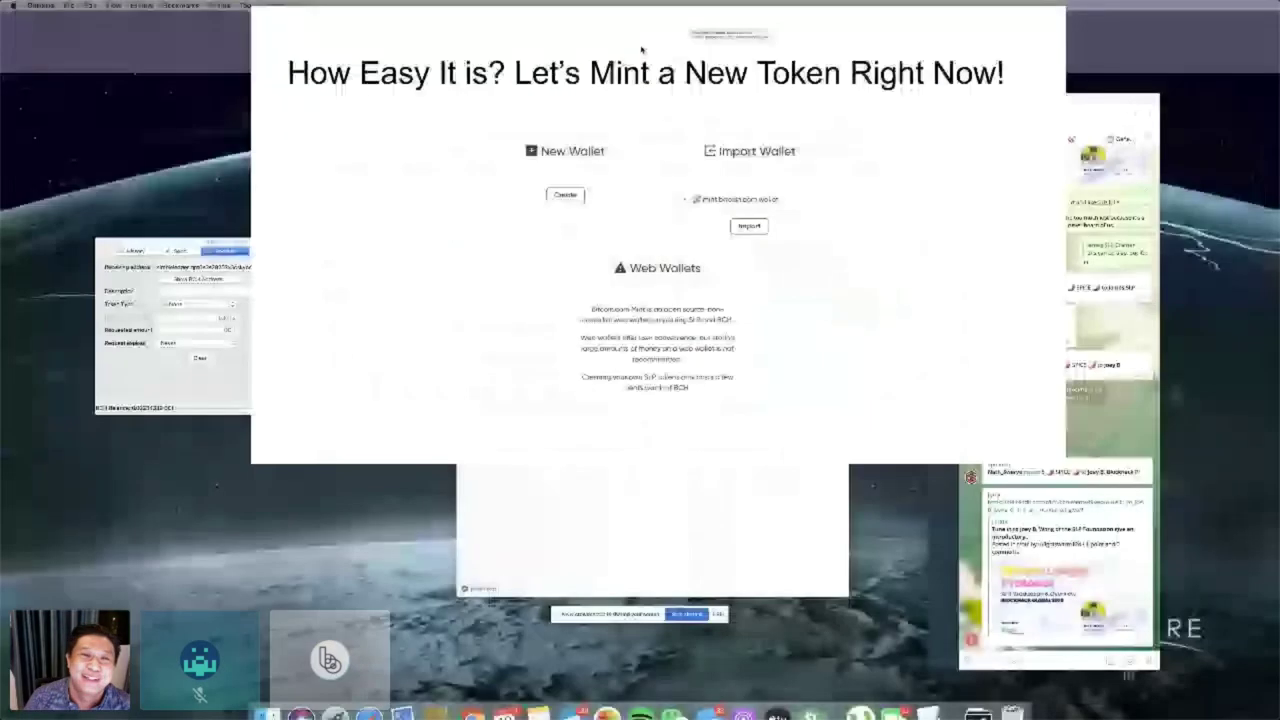
left_click(494, 37)
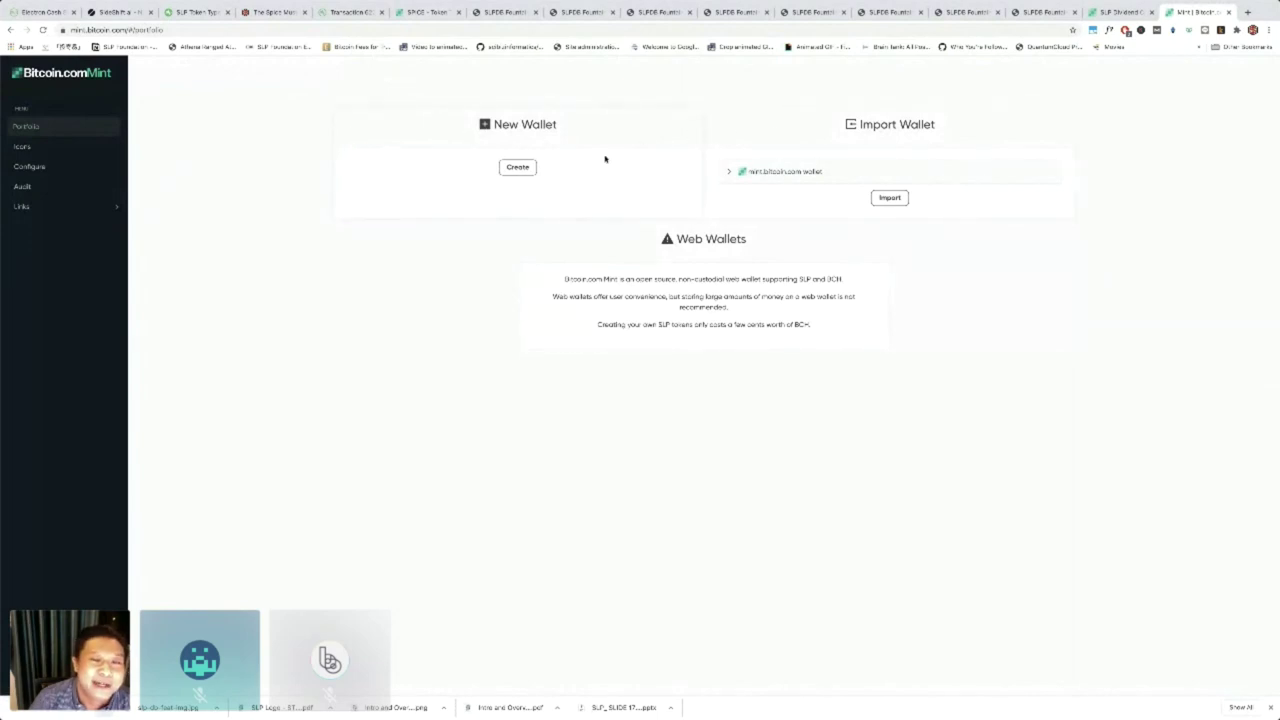
left_click(521, 170)
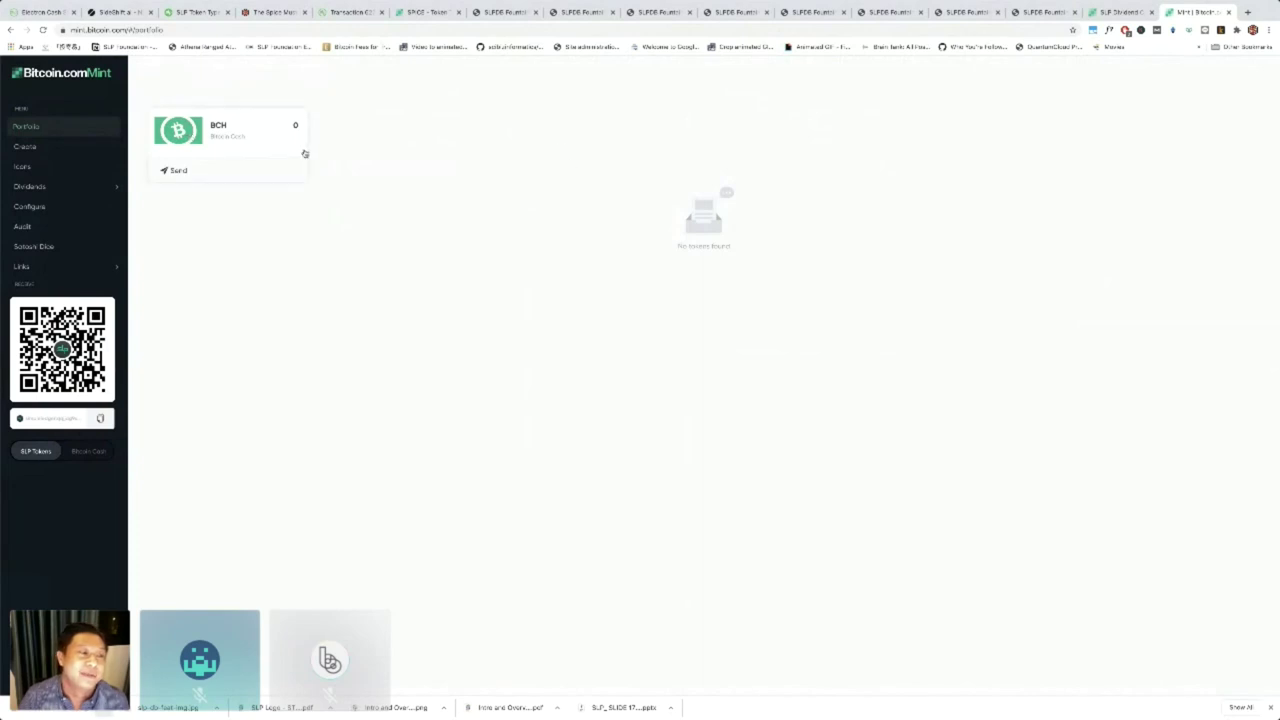
- Look through the Mint wallet's token icon upload page and its Create Token form
left_click(47, 168)
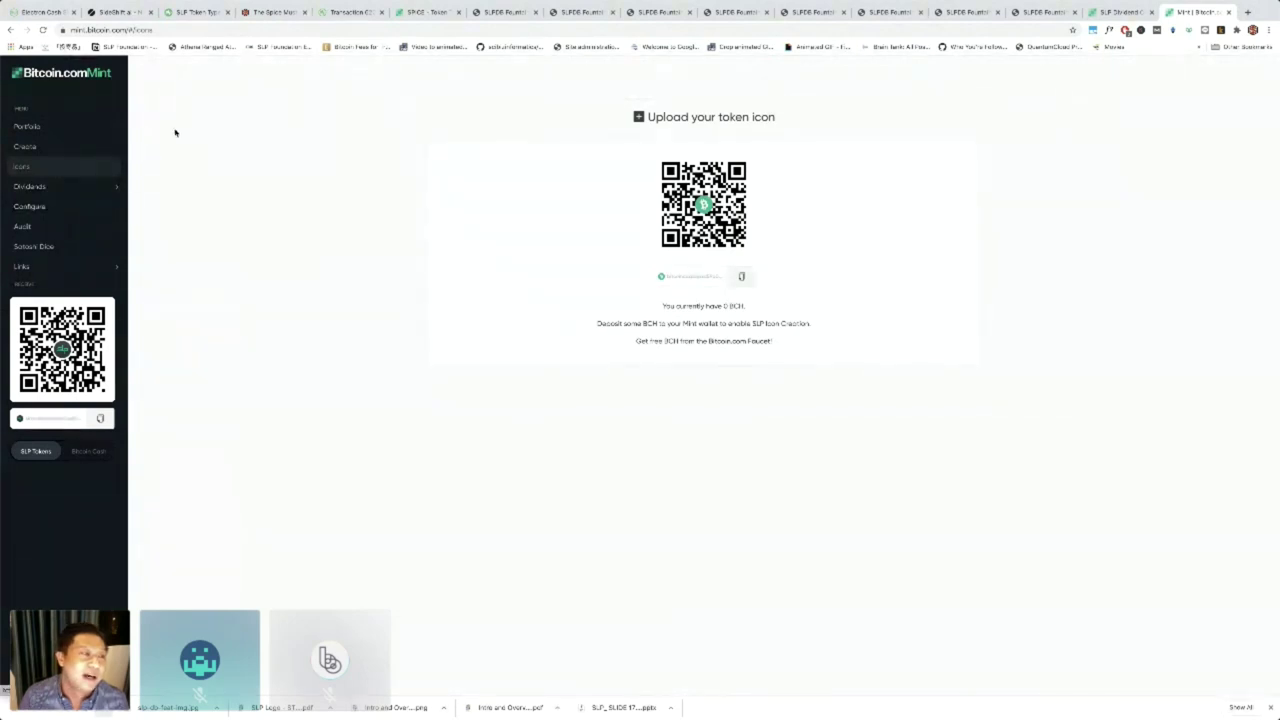
left_click(125, 31)
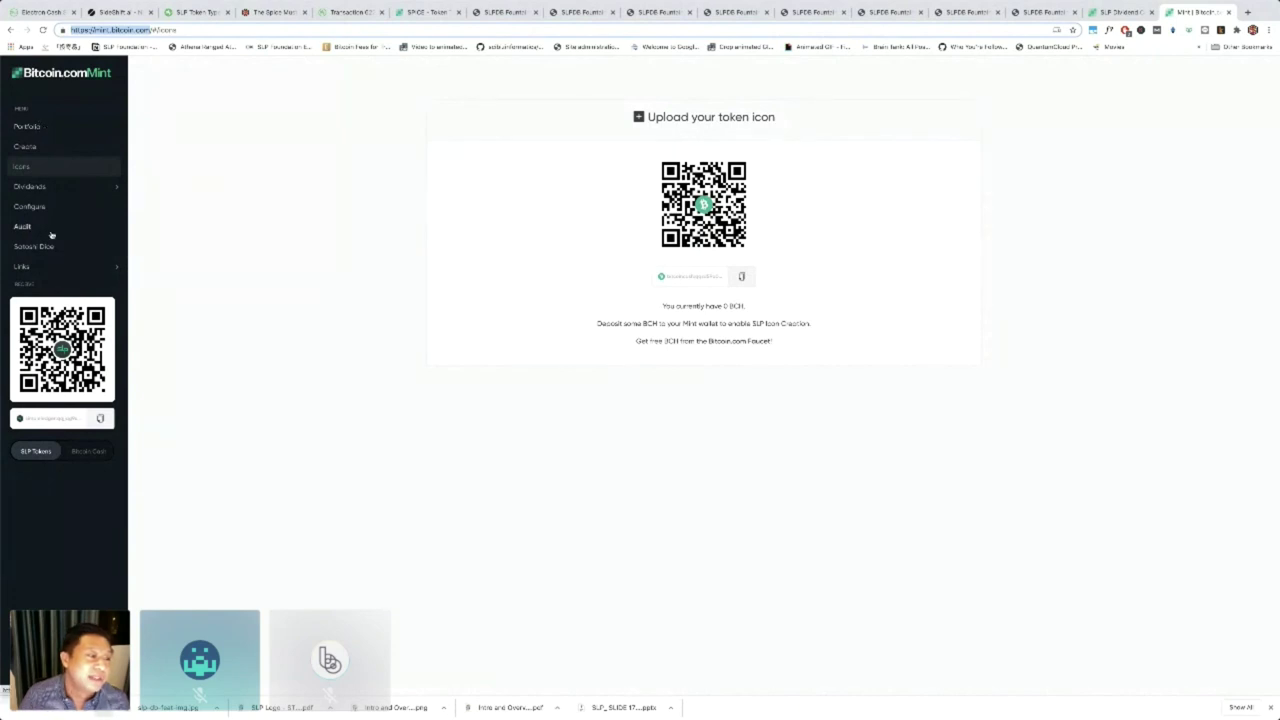
left_click(47, 146)
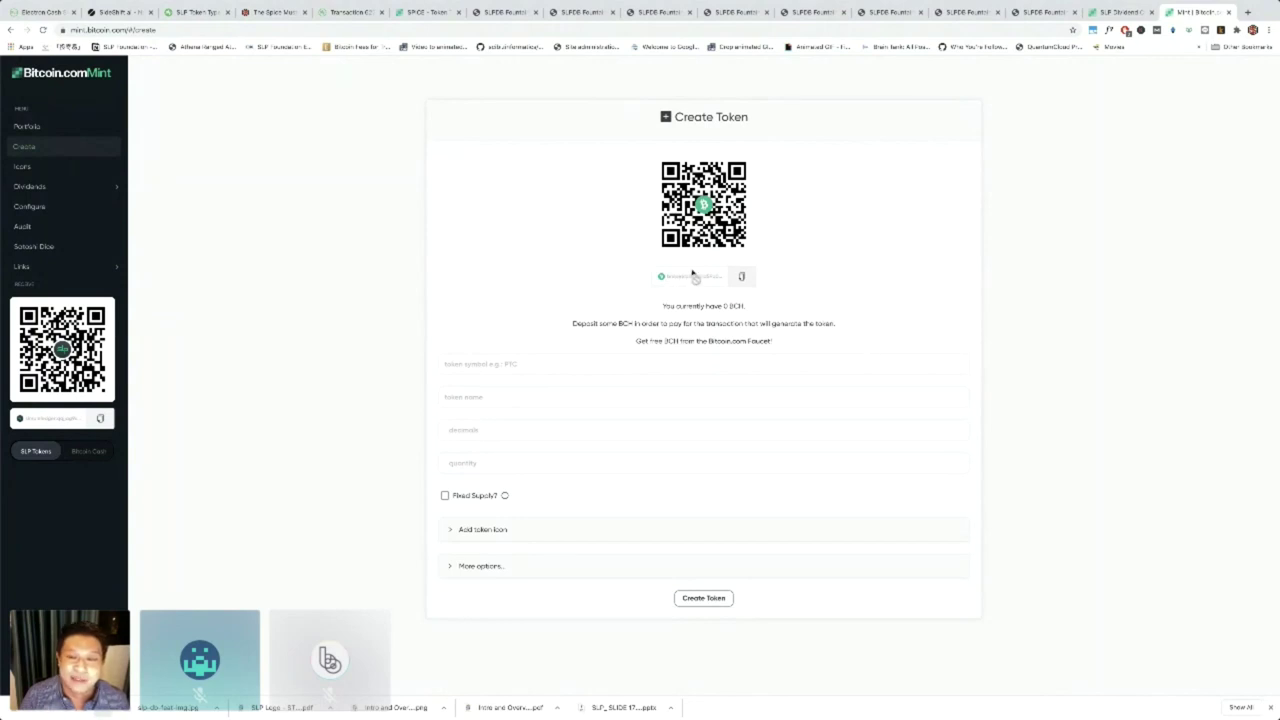
left_click(512, 366)
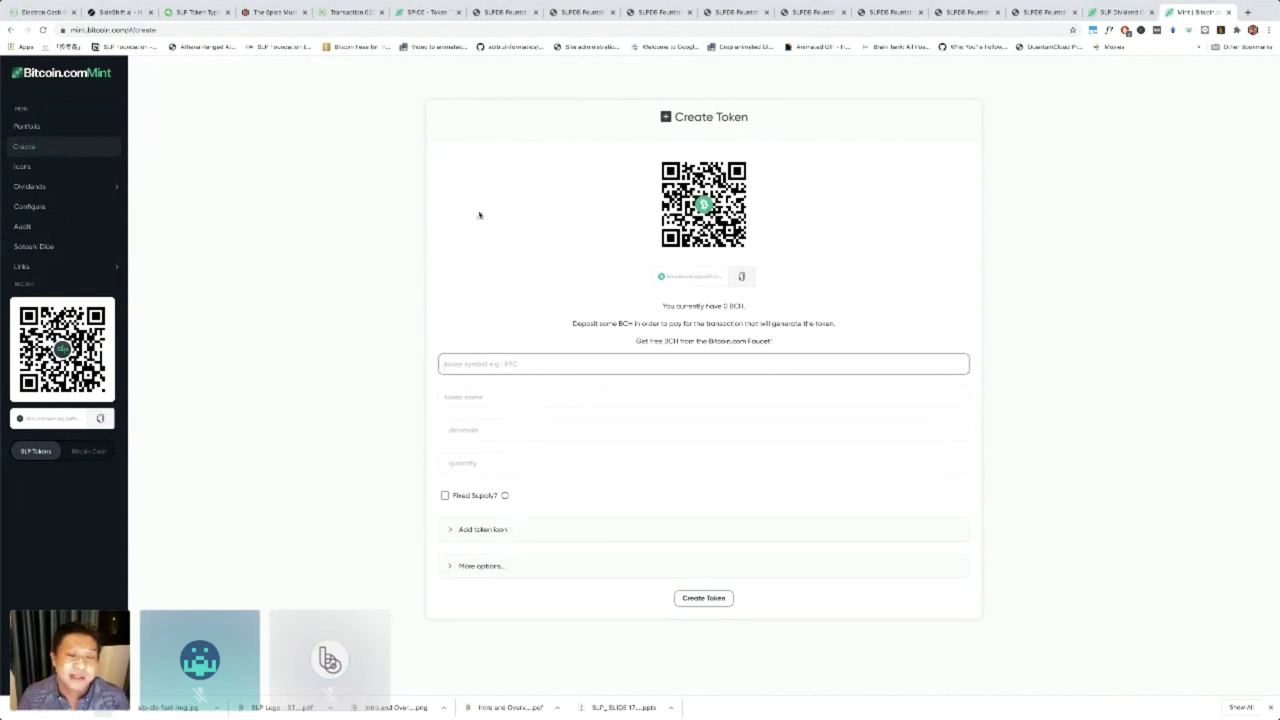
- Switch to the desktop with the Electron Cash SLP wallet and hide the Notes window covering it
mouse_move(800, 716)
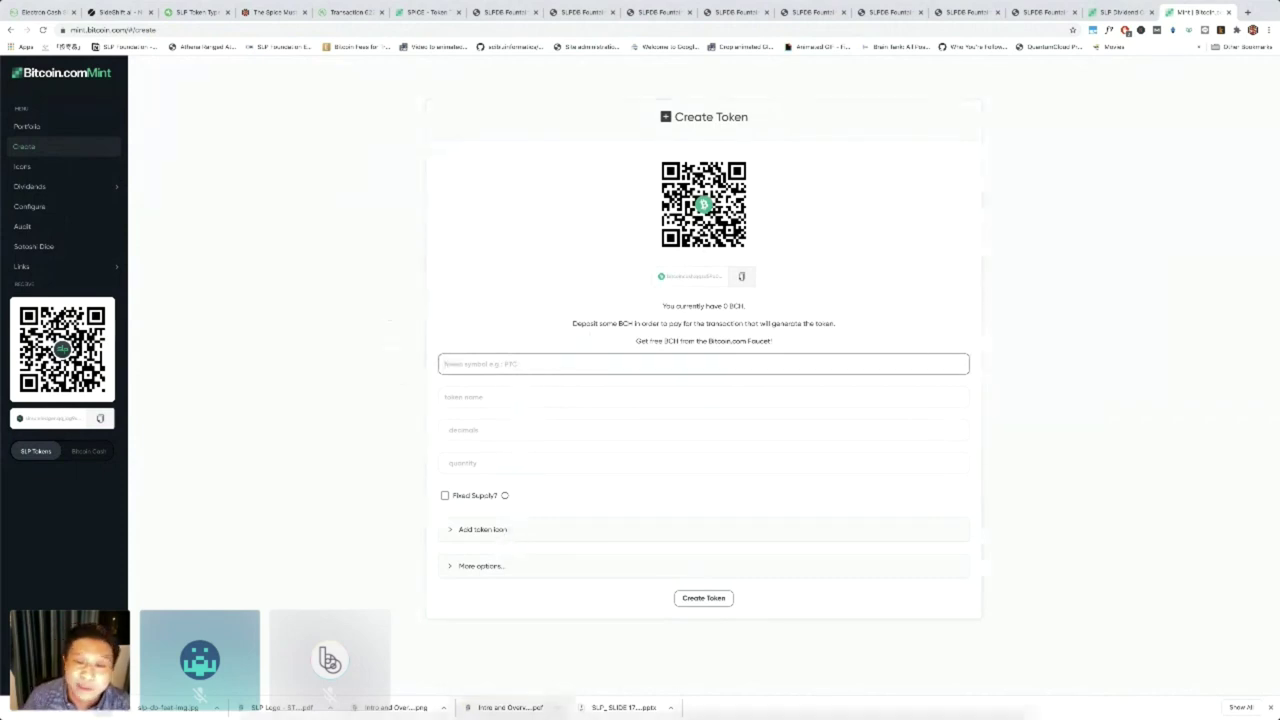
left_click(812, 700)
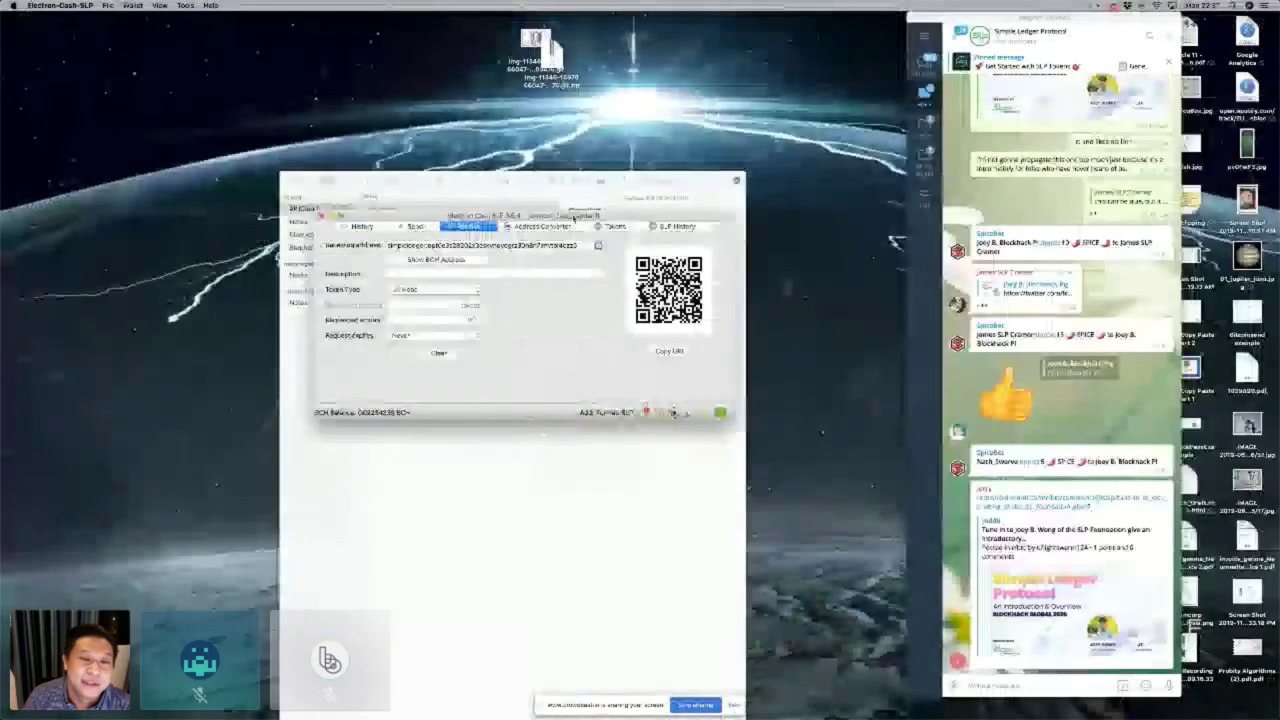
left_click(312, 187)
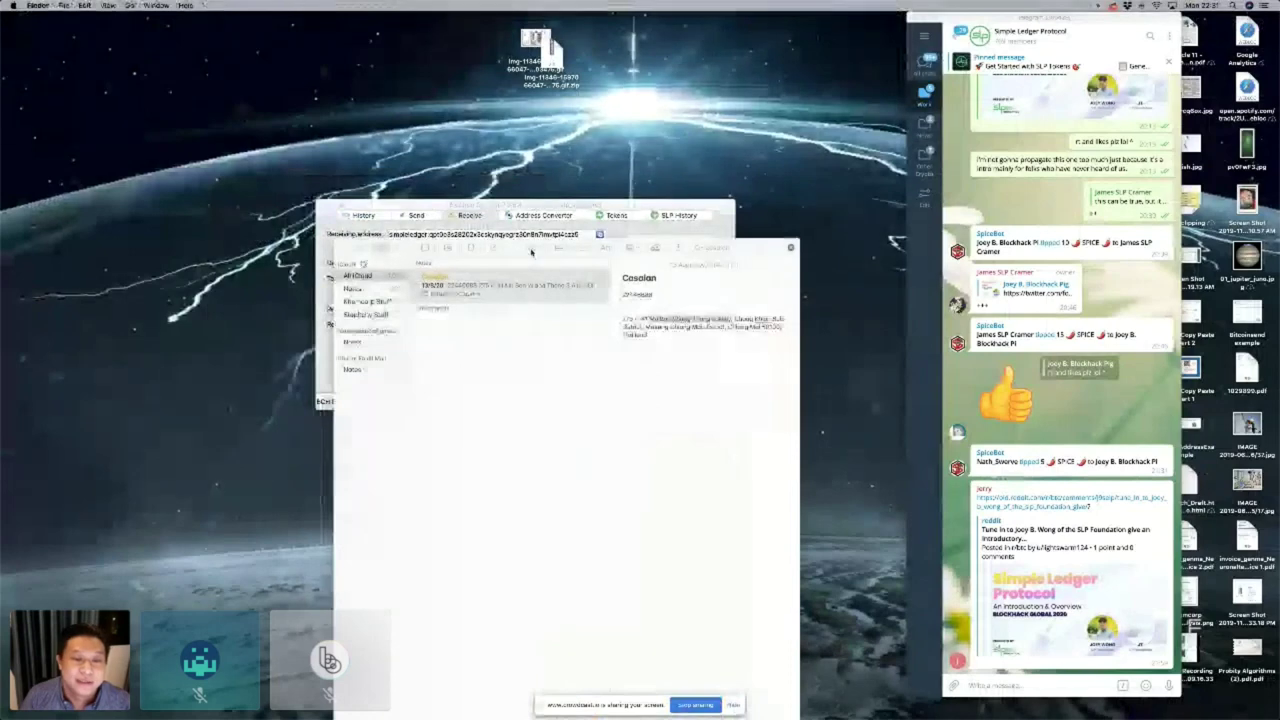
left_click_drag(504, 210, 546, 255)
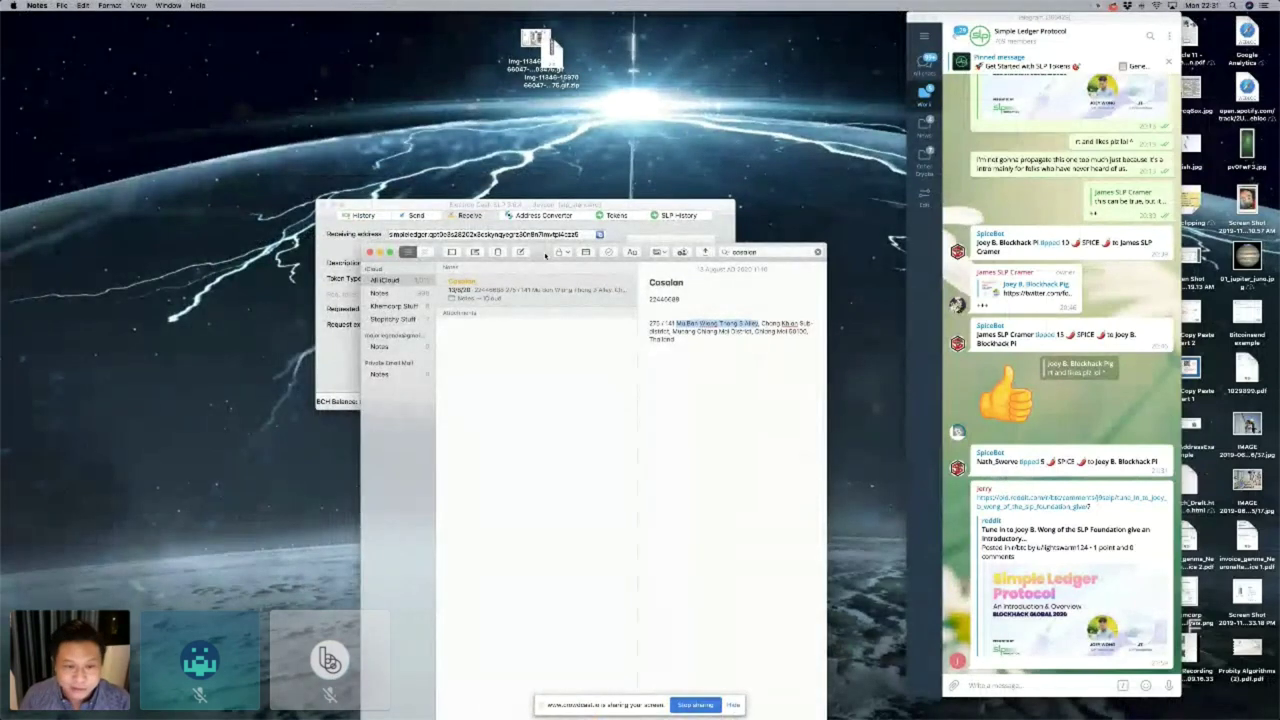
key("super+h")
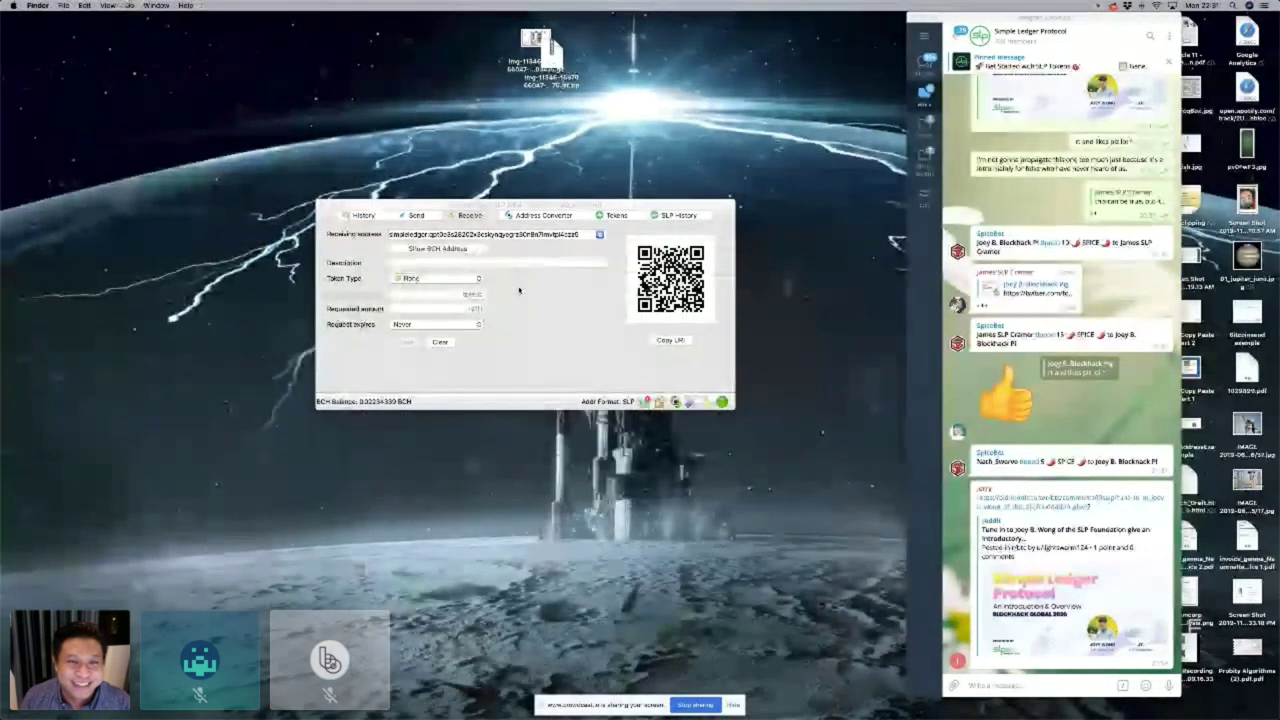
- Start a new token from the Electron Cash SLP wallet's token list and name it Blockhack 2020
left_click(517, 290)
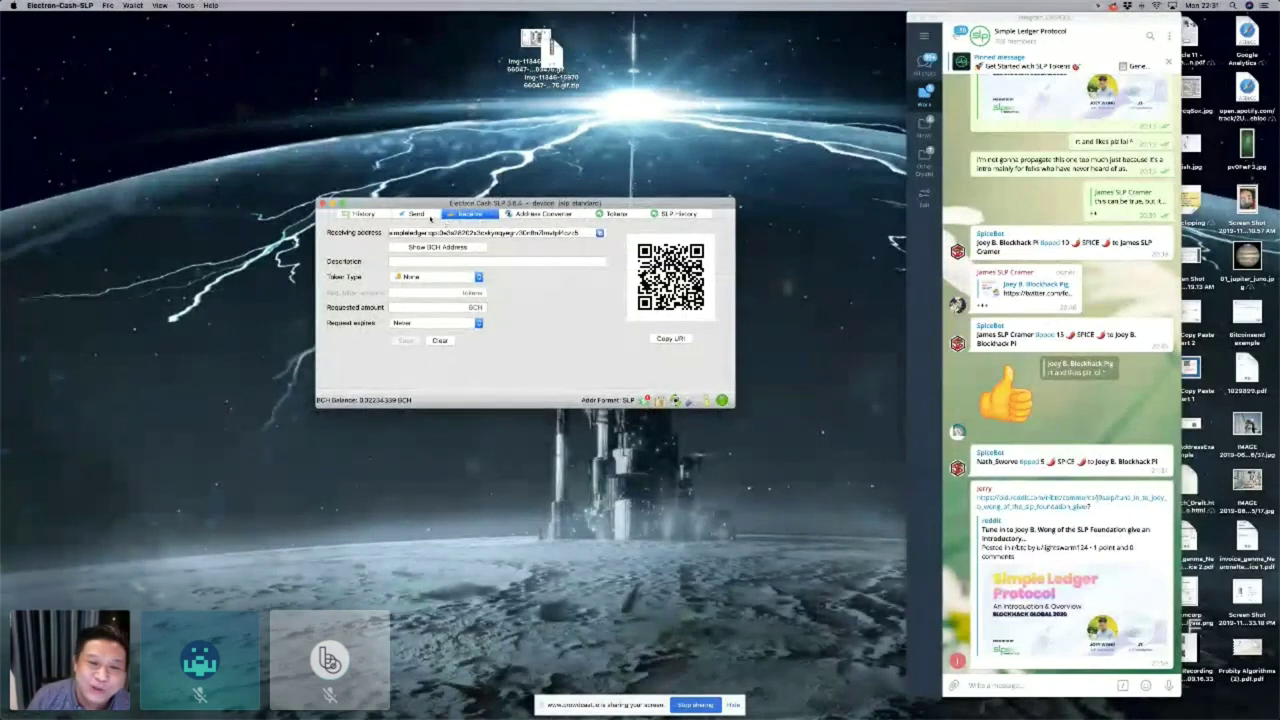
left_click(426, 215)
left_click(612, 214)
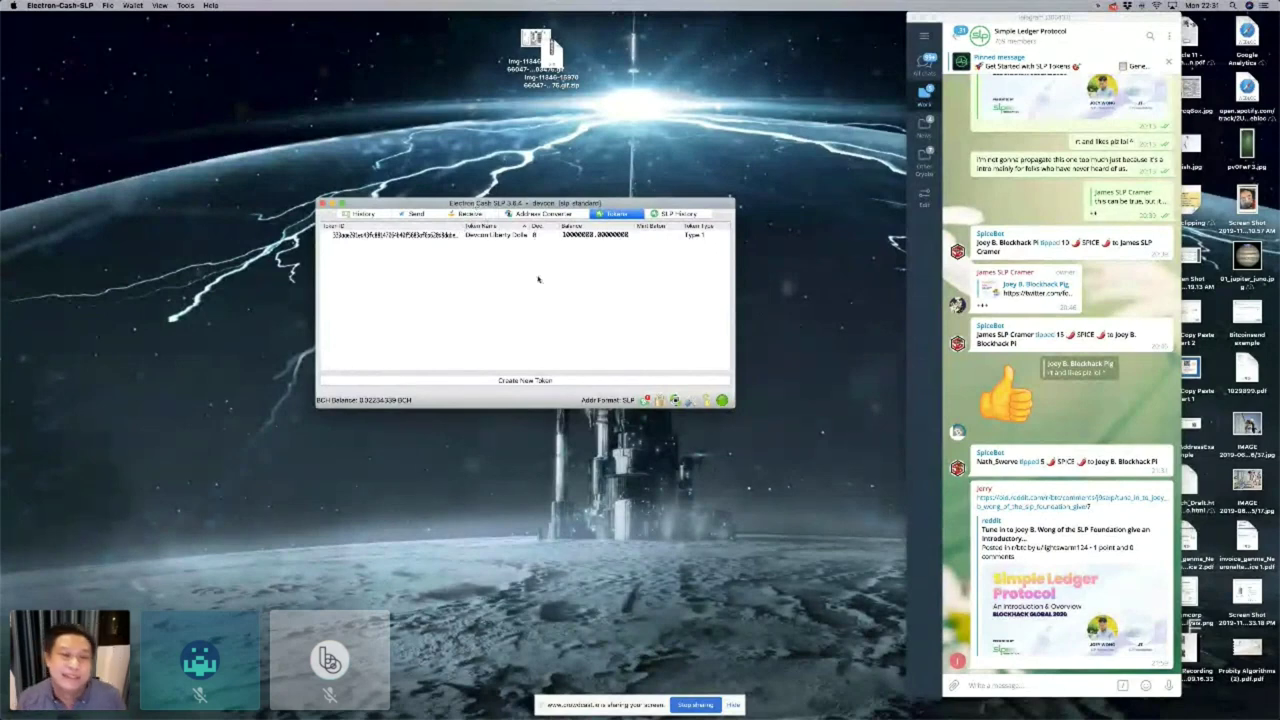
left_click(539, 381)
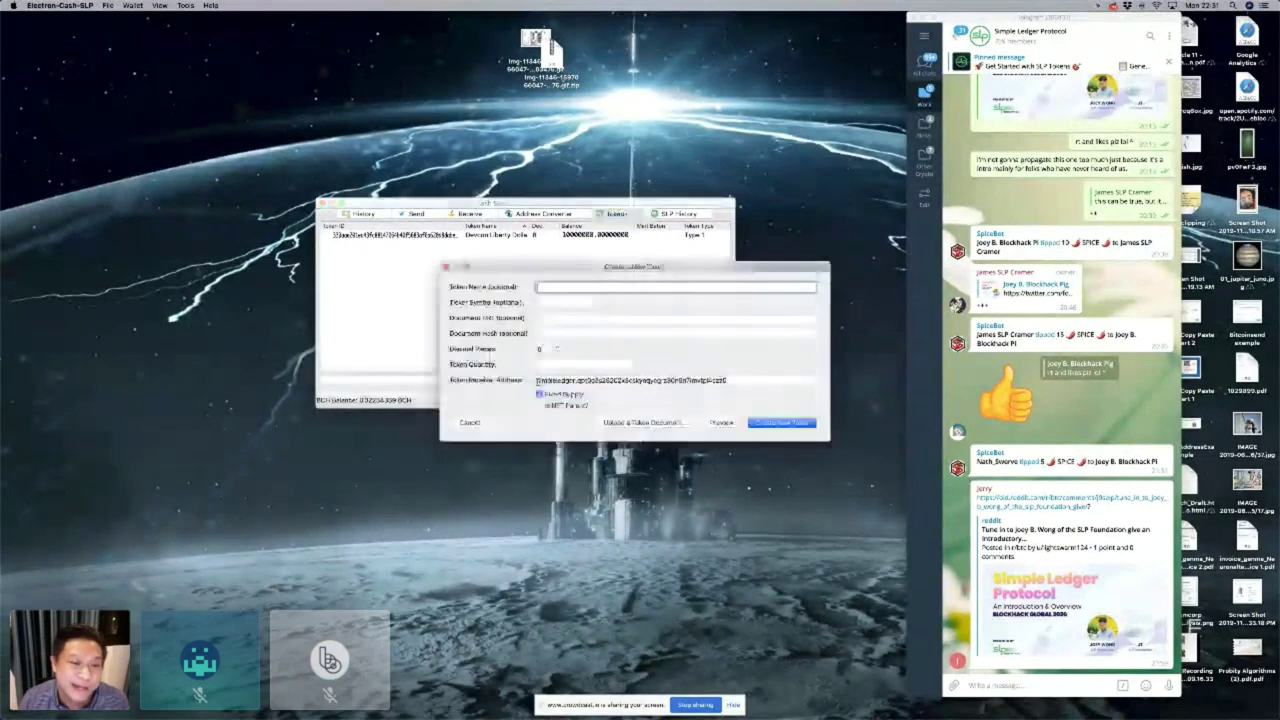
left_click_drag(576, 277, 570, 304)
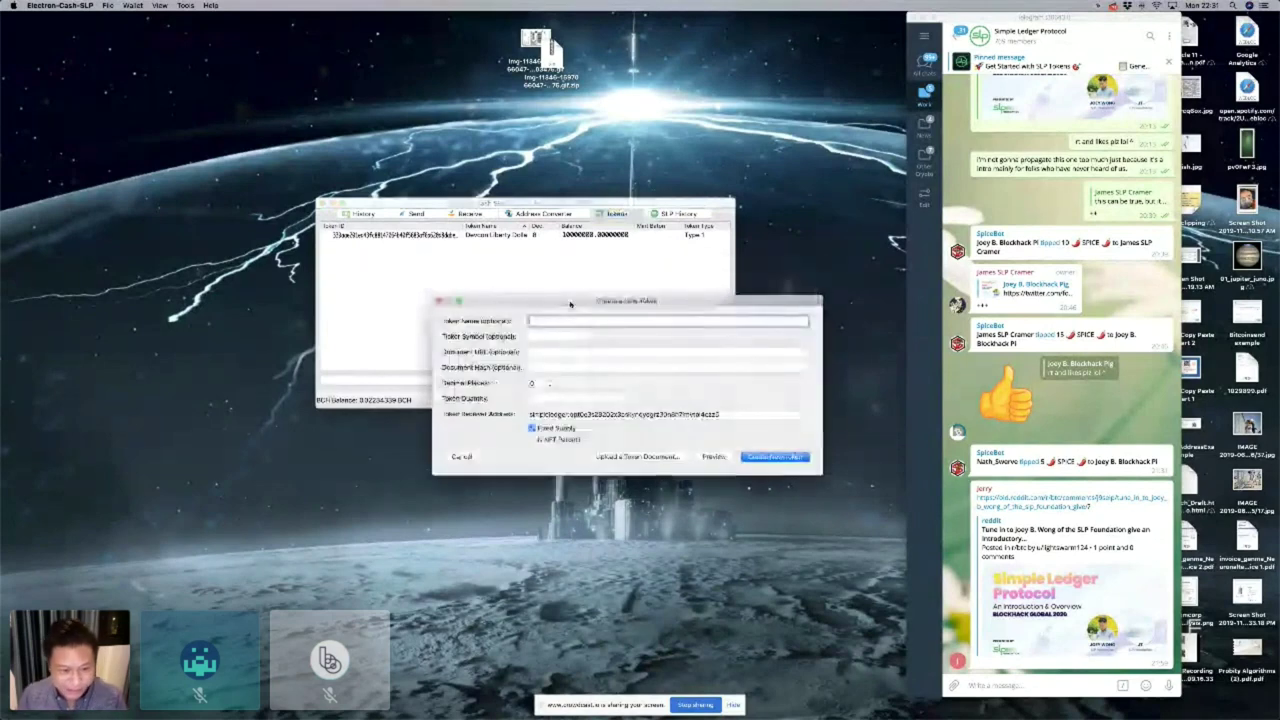
type("Blockhack")
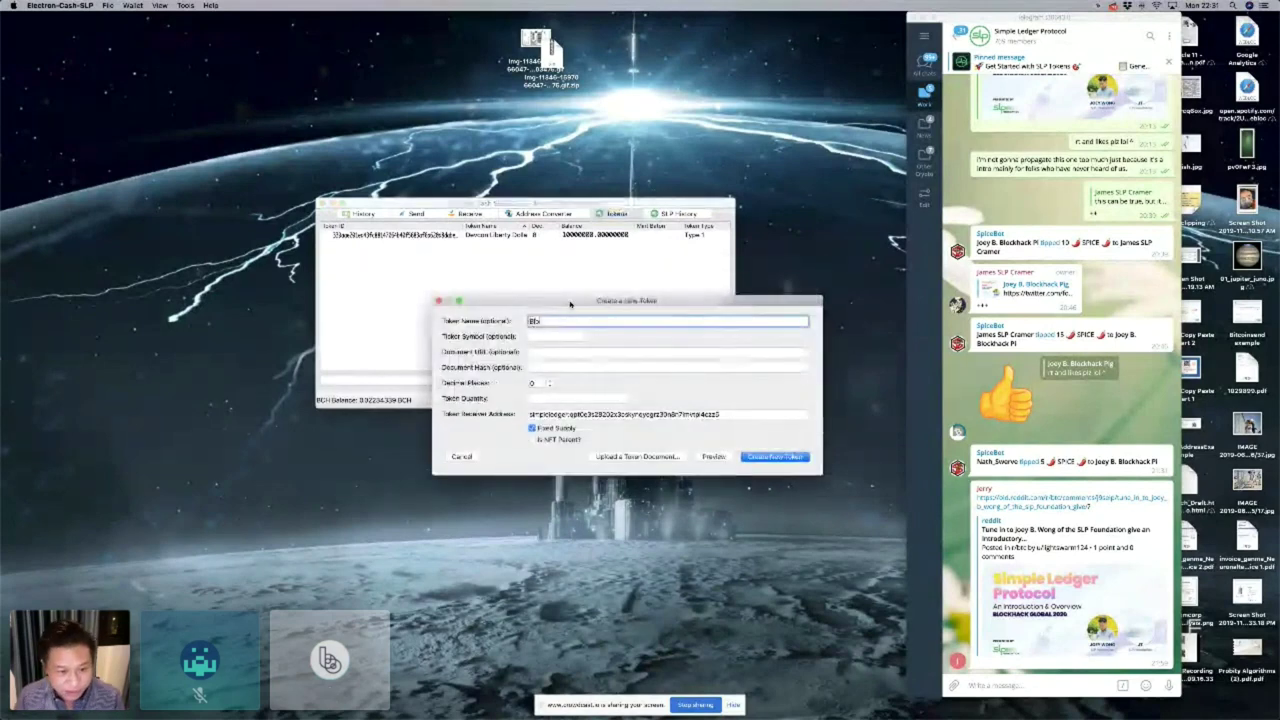
type(" 2020")
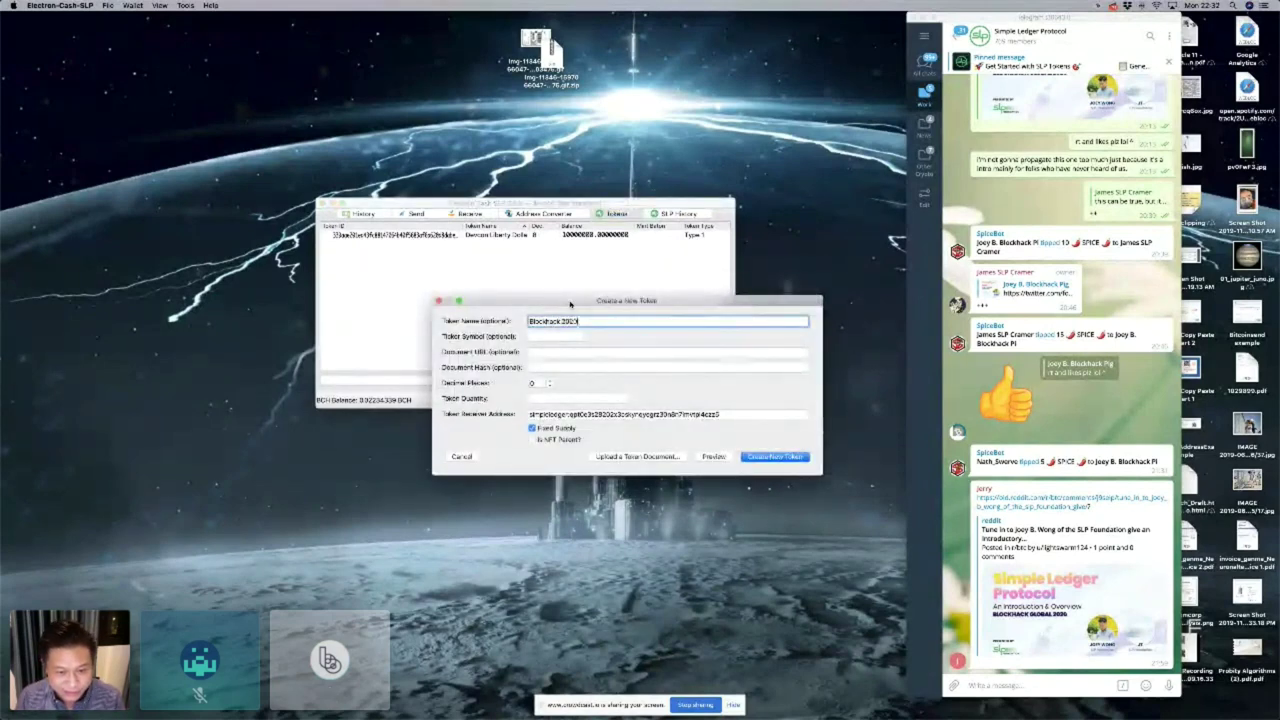
left_click(576, 335)
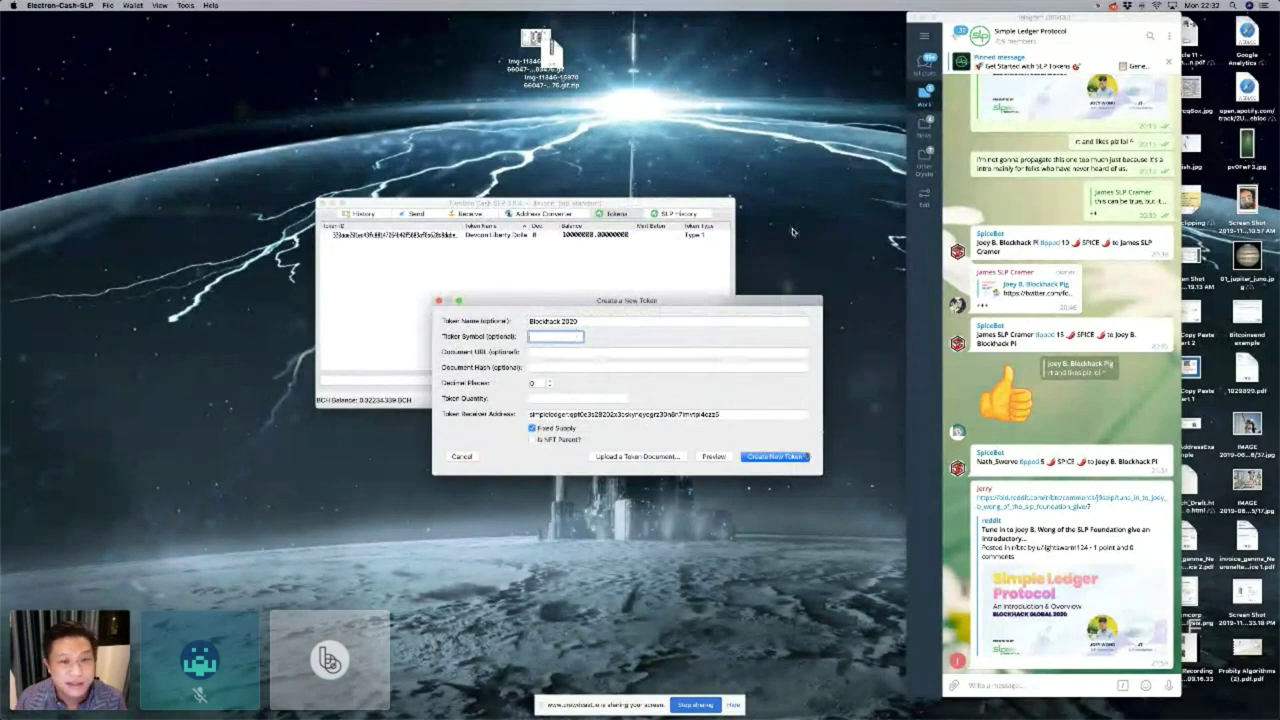
- In the system's display settings, switch to a scaled resolution one step larger than the default, and close the settings
mouse_move(680, 712)
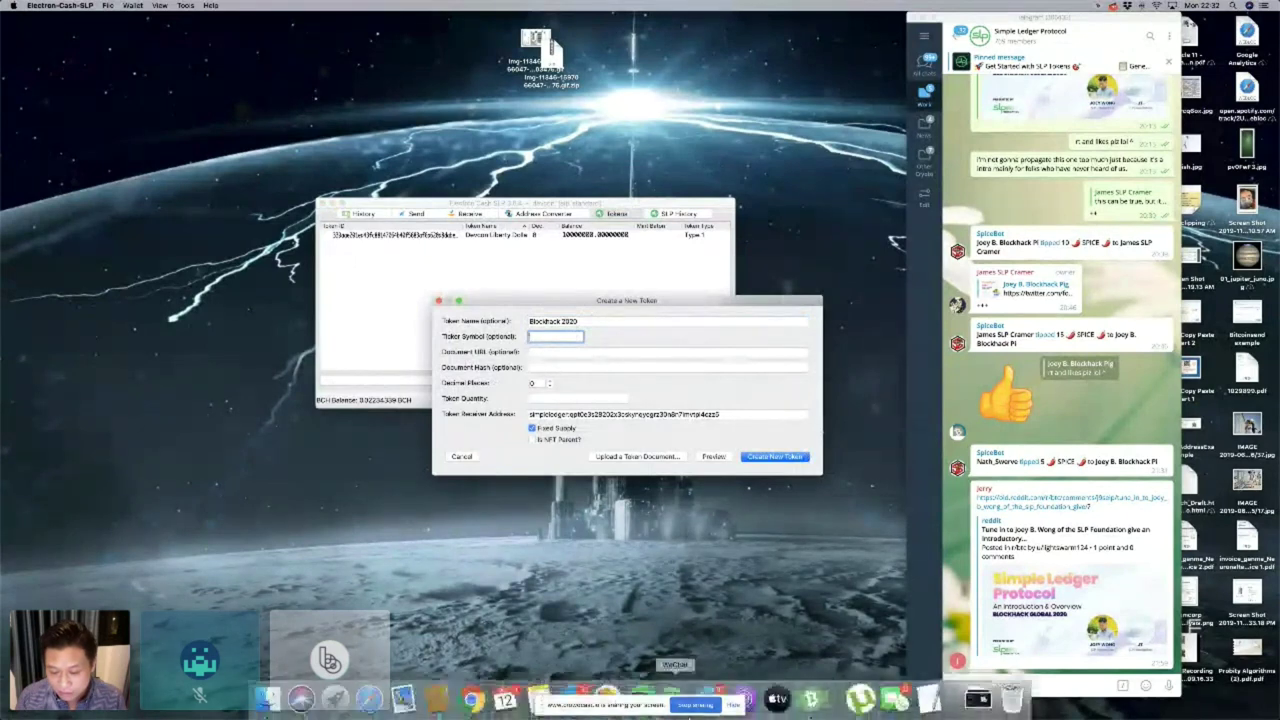
key("super+space")
type("display")
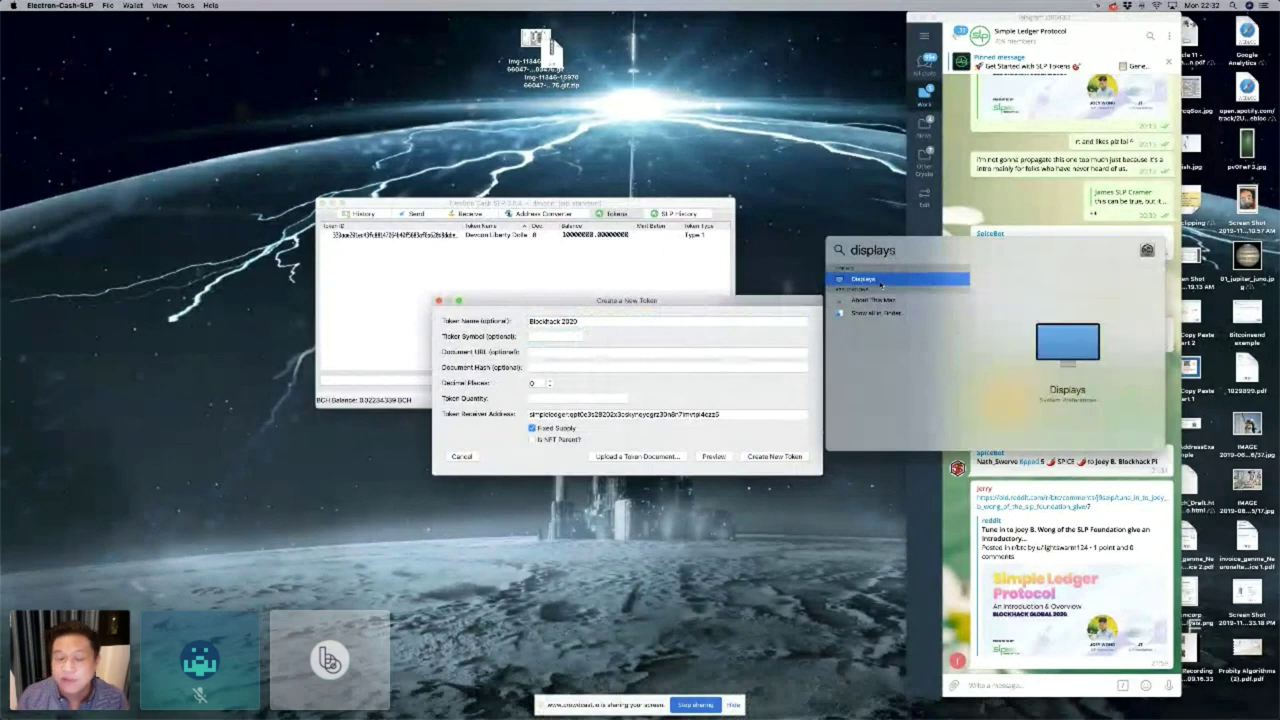
key("Escape")
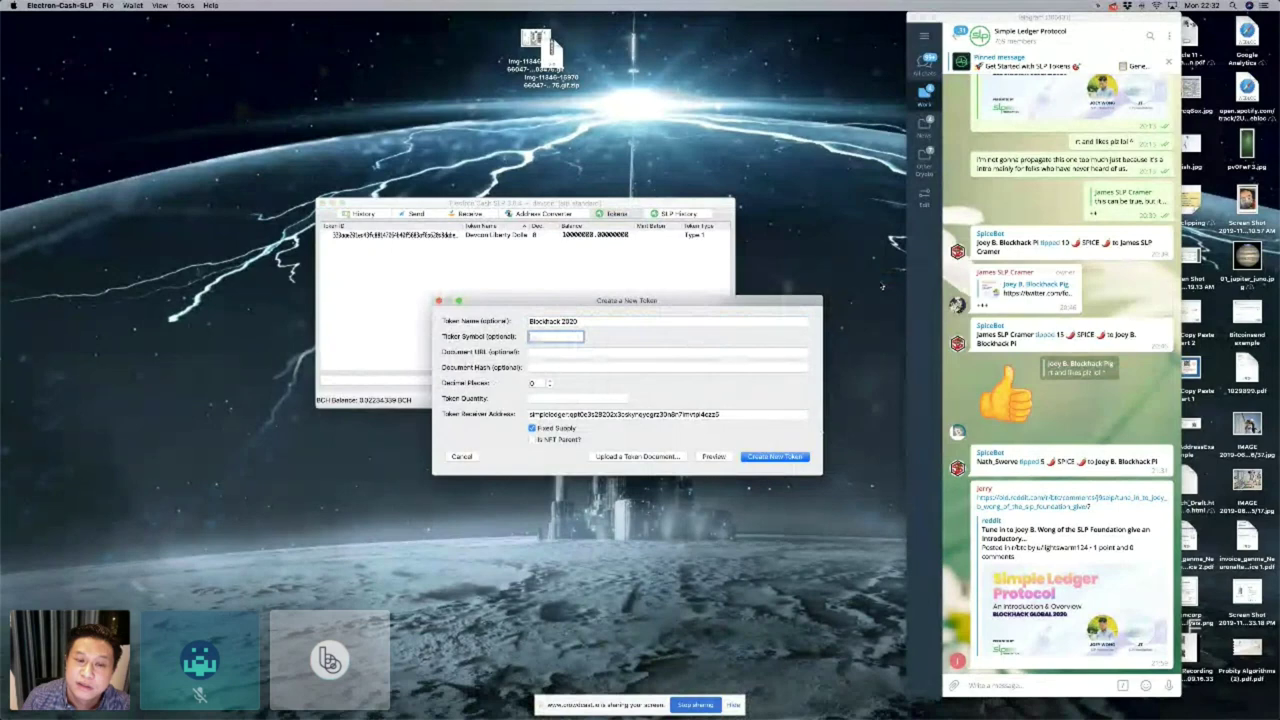
key("super+space")
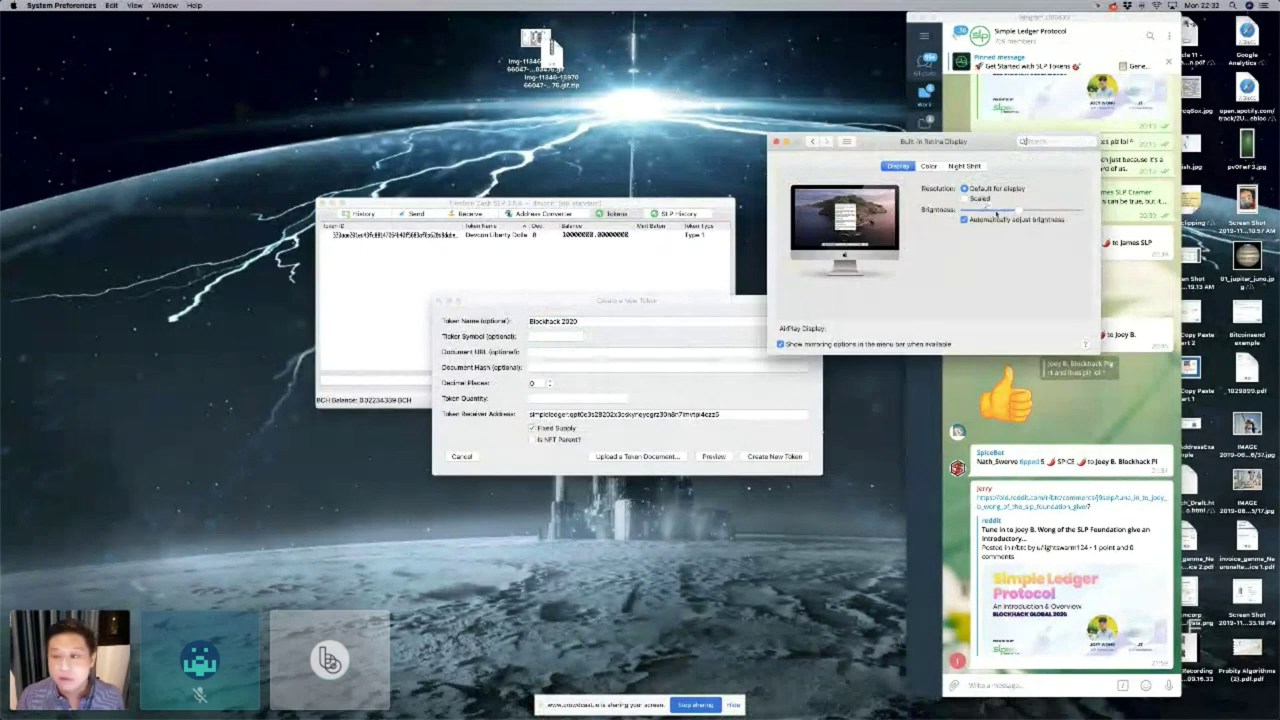
left_click_drag(990, 141, 959, 148)
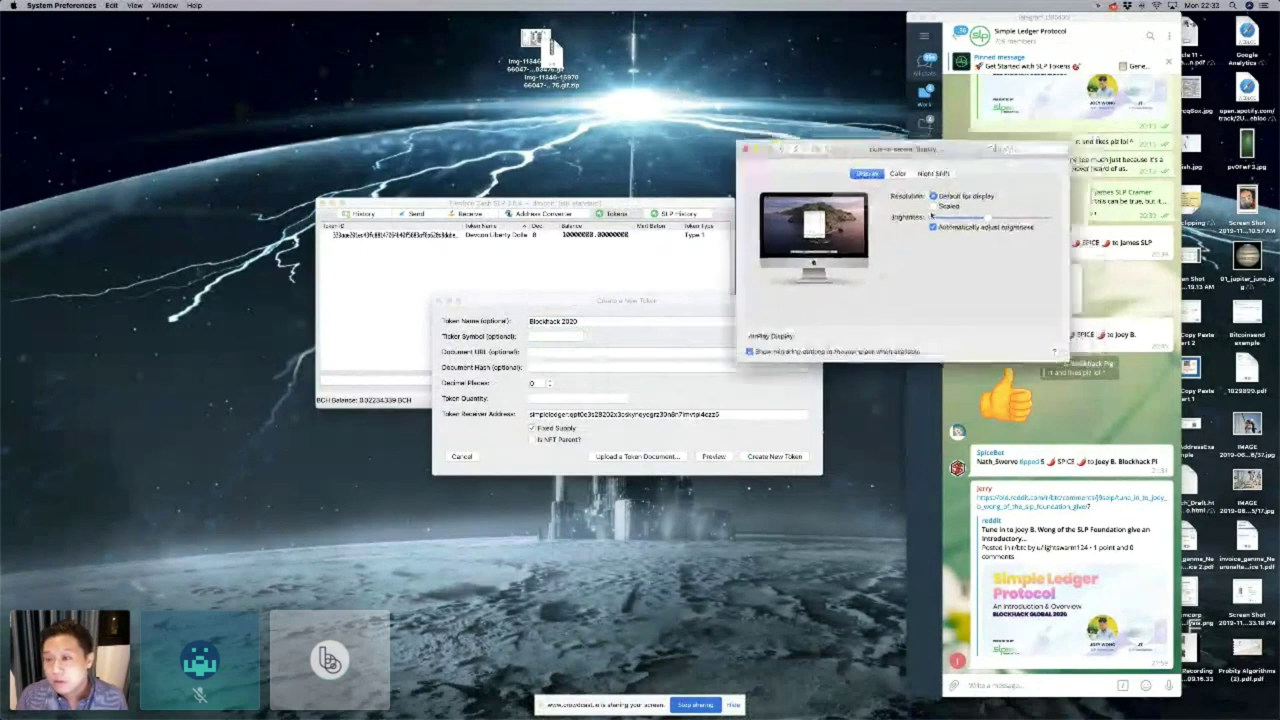
left_click(935, 205)
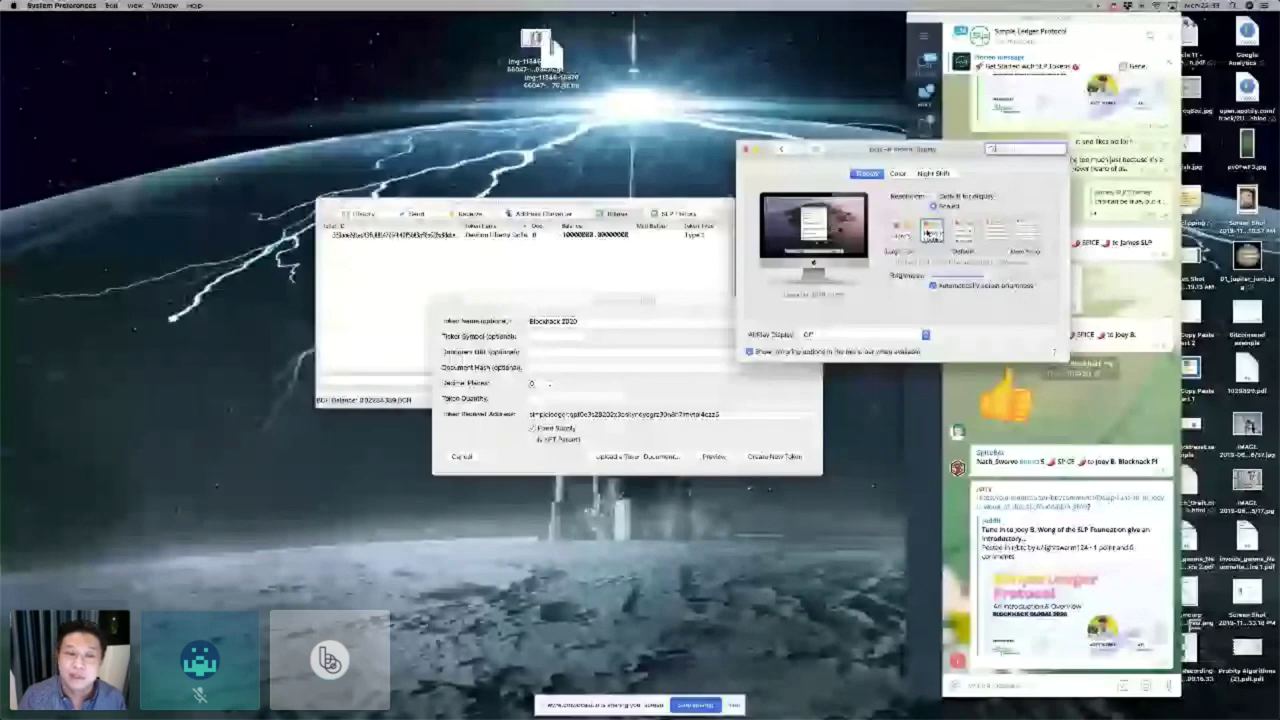
left_click(929, 231)
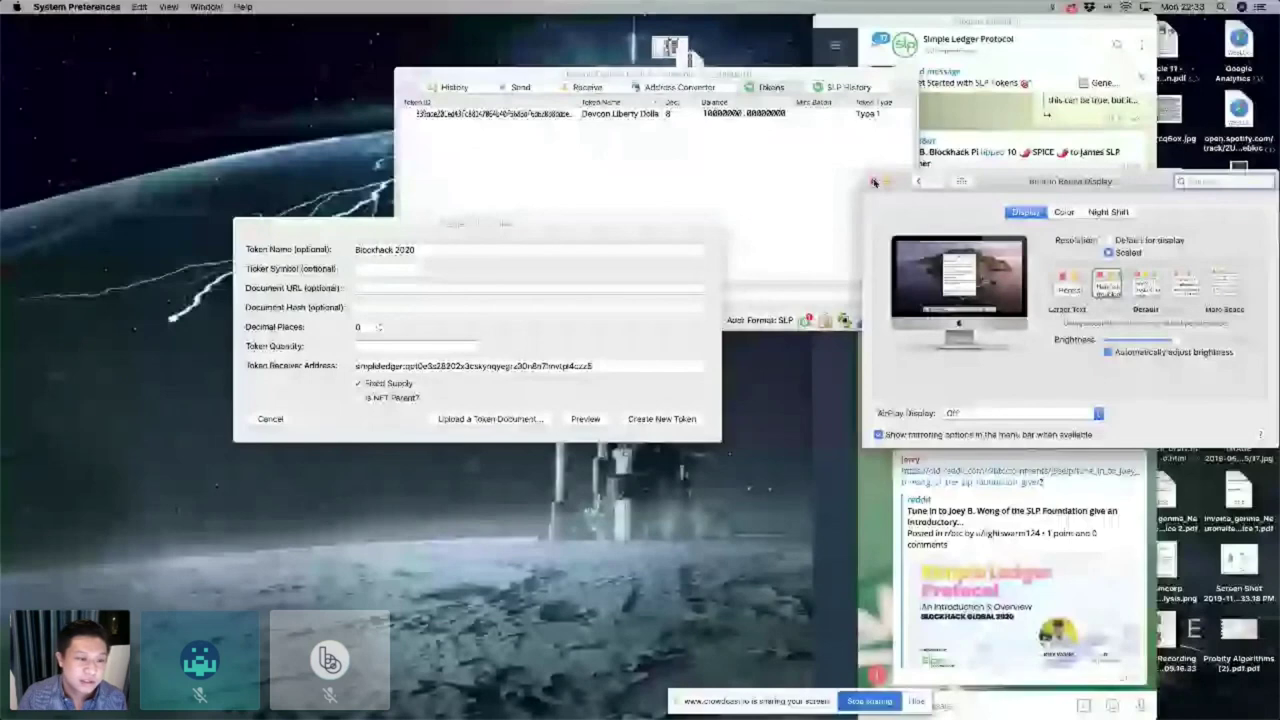
left_click(880, 182)
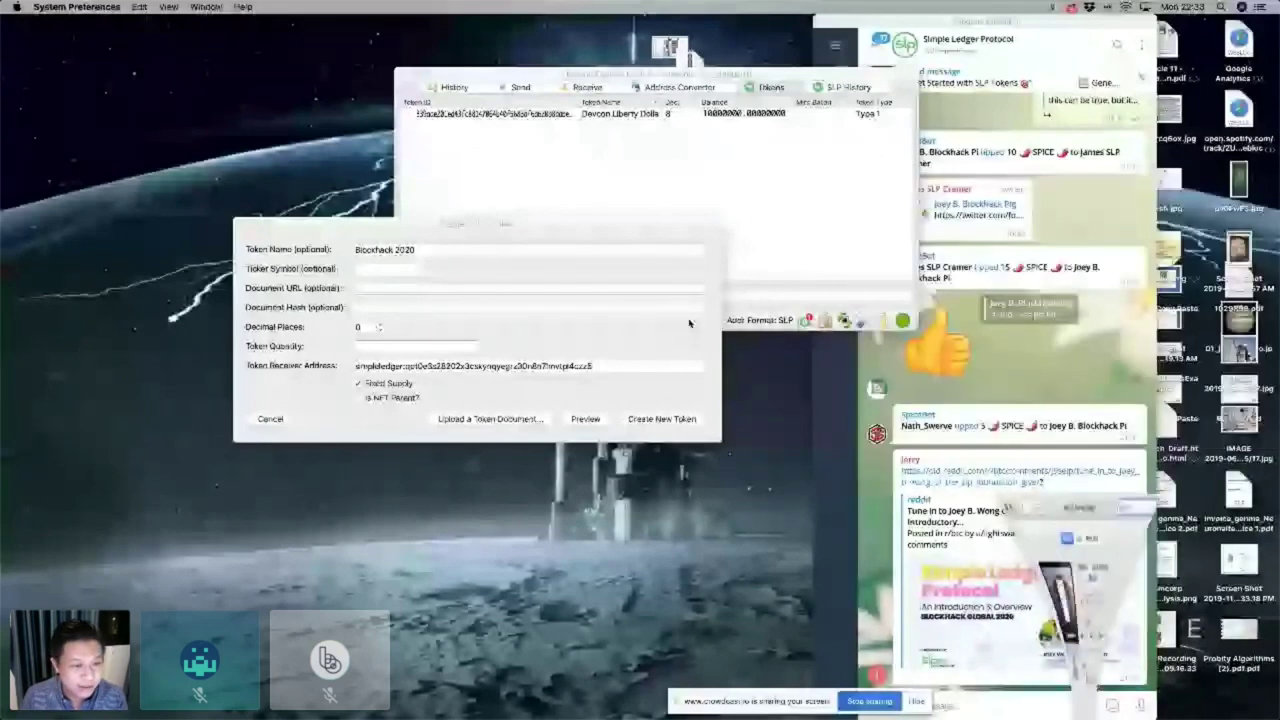
- Enter BLK2020 as the new token's ticker symbol and replace it with BHG2020
left_click(380, 269)
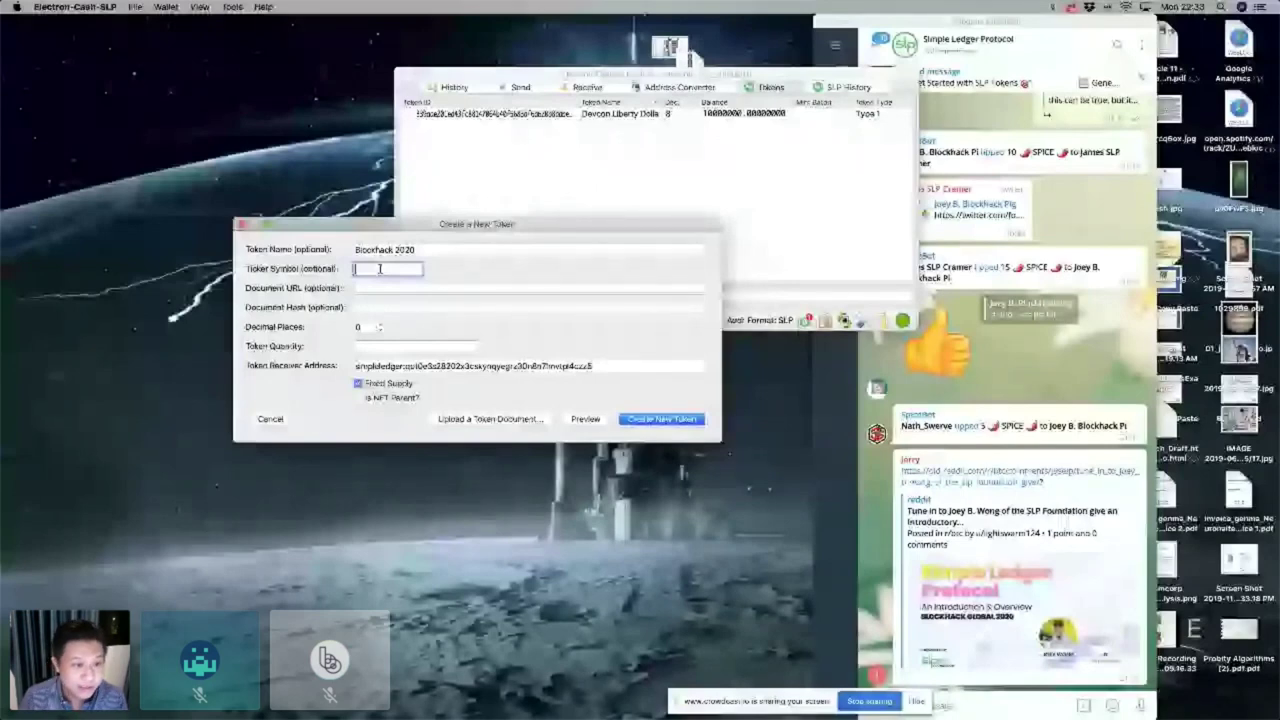
type("BLK")
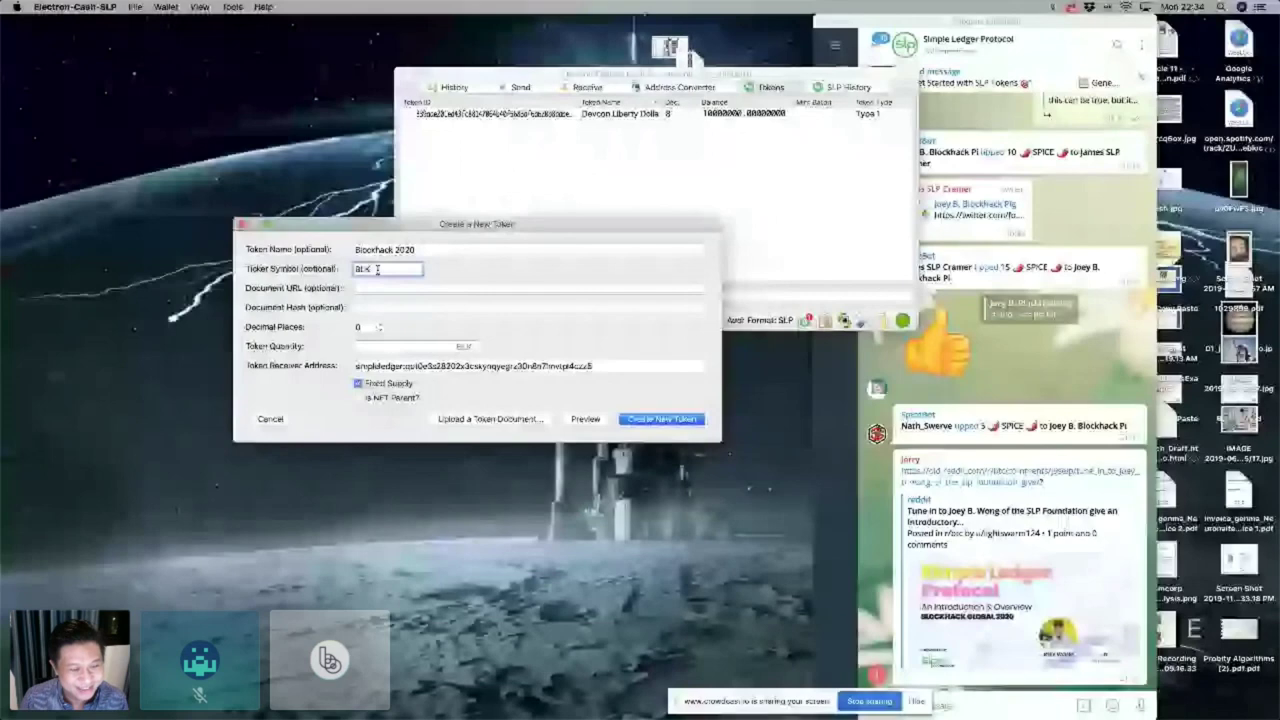
type("2020")
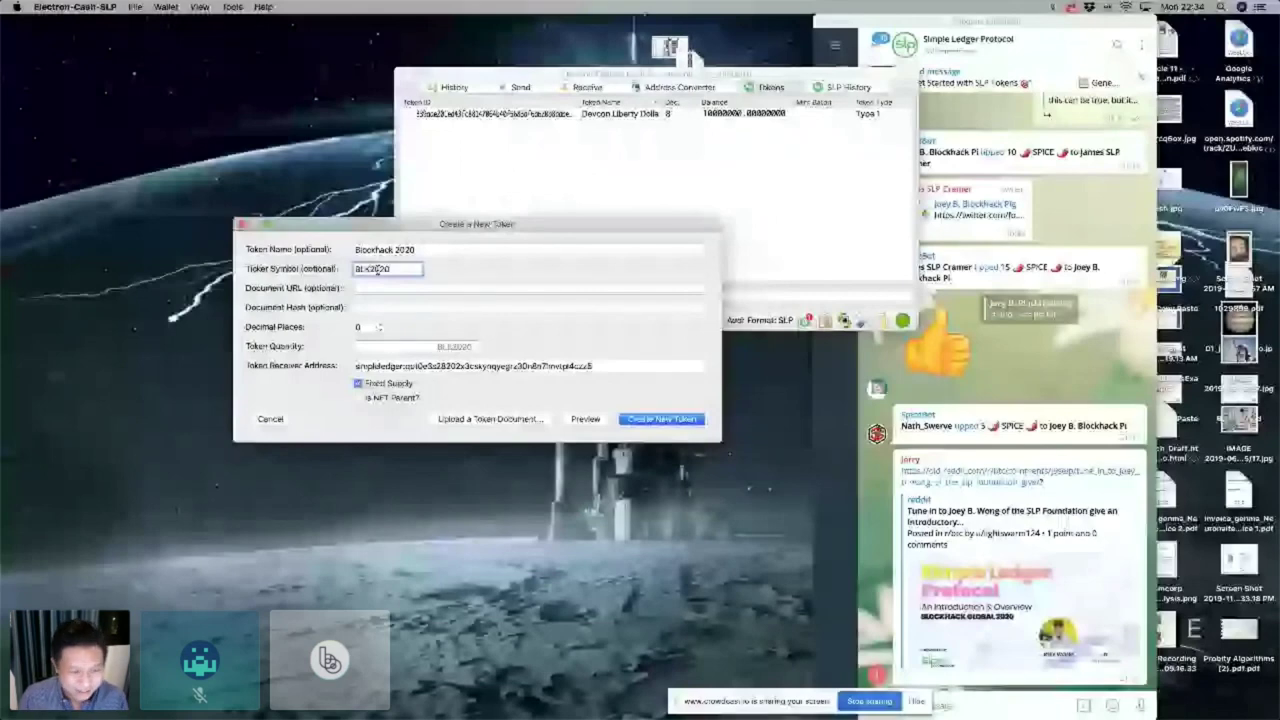
double_click(377, 270)
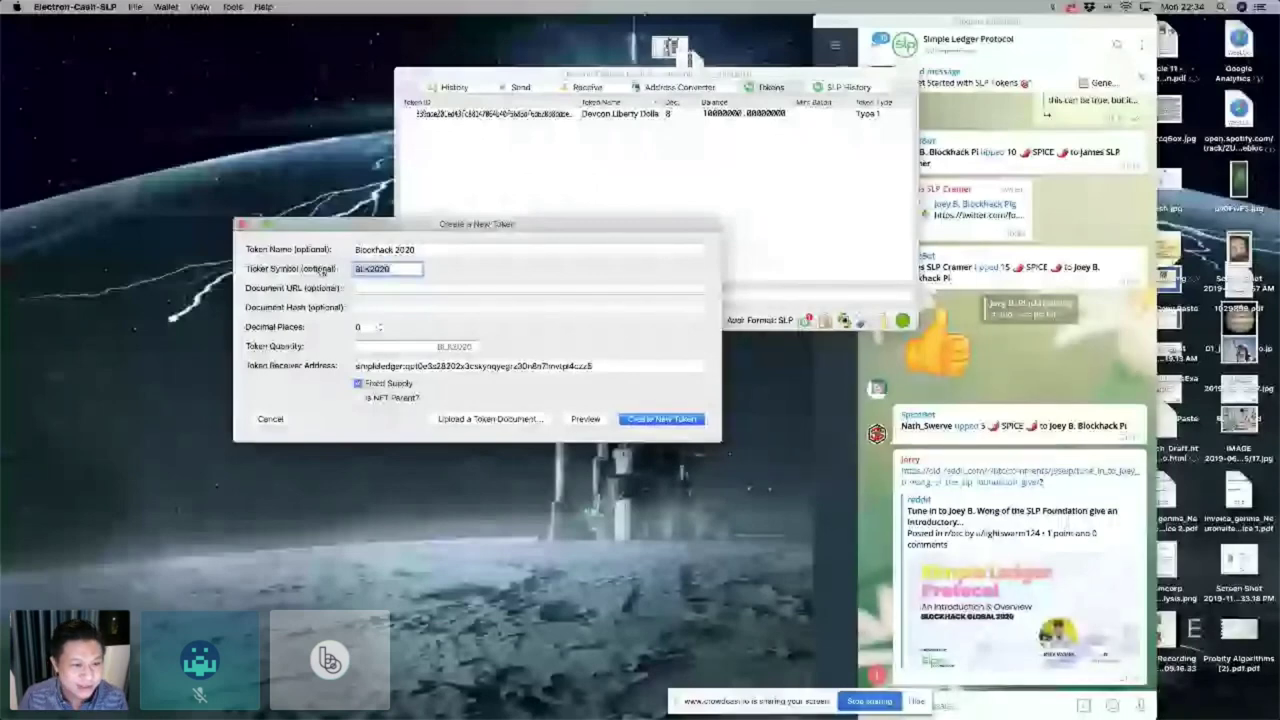
type("BHG2020")
left_click(376, 289)
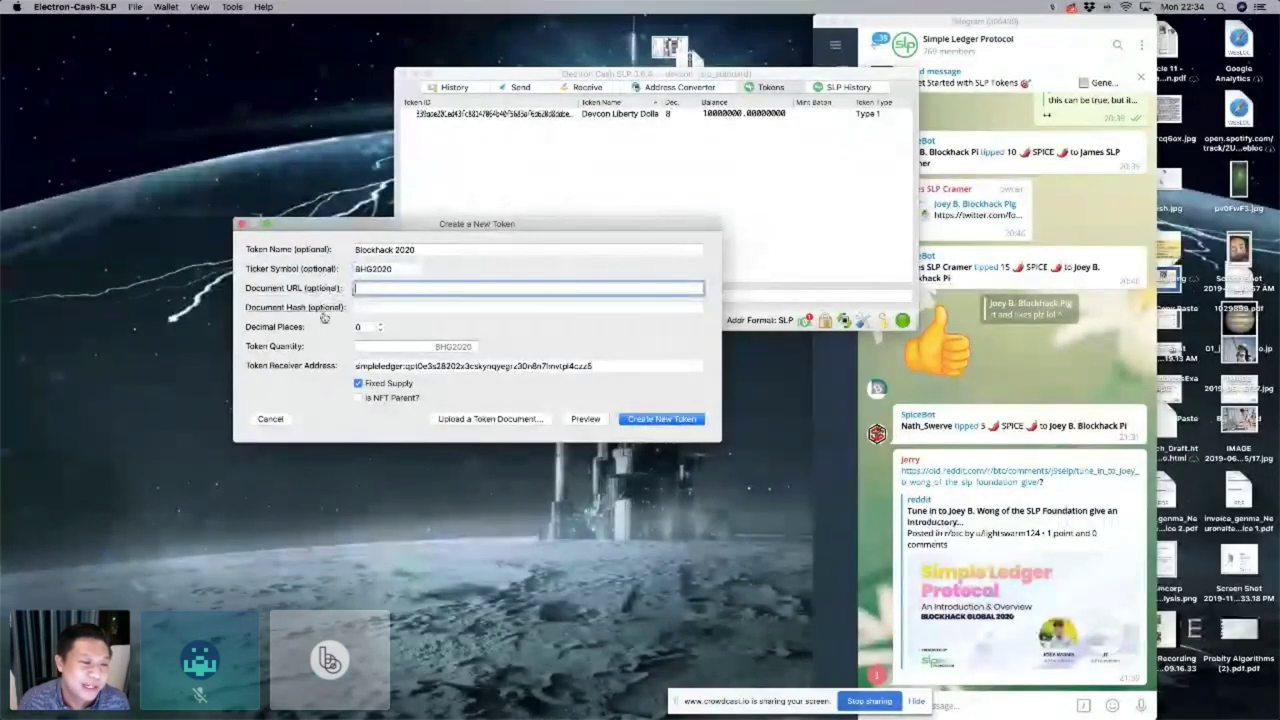
left_click(380, 307)
left_click(396, 286)
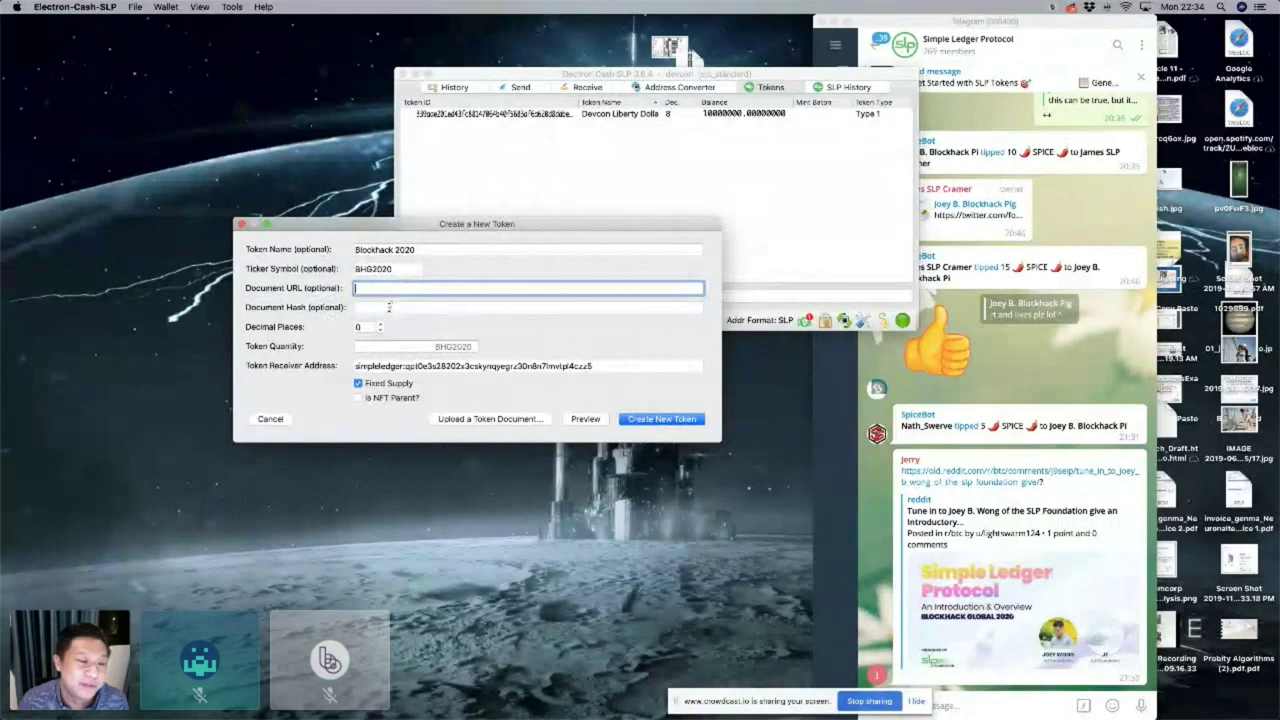
left_click(389, 307)
left_click(400, 287)
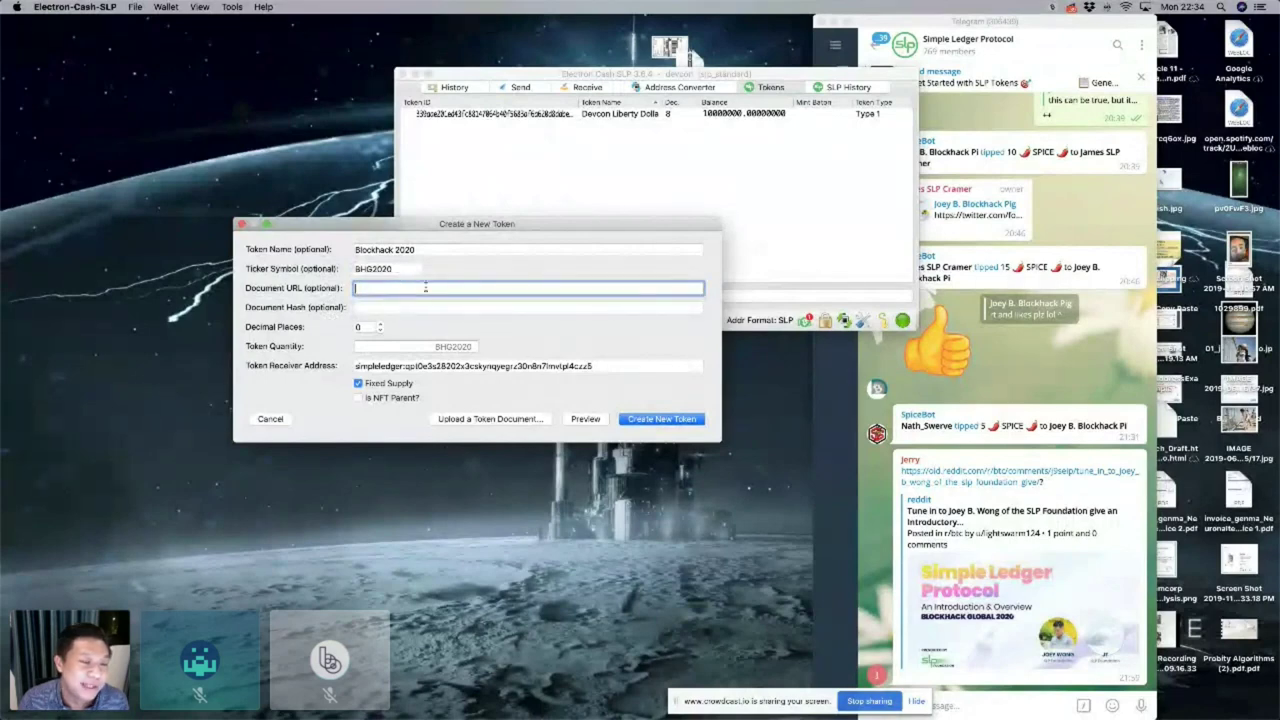
left_click(436, 310)
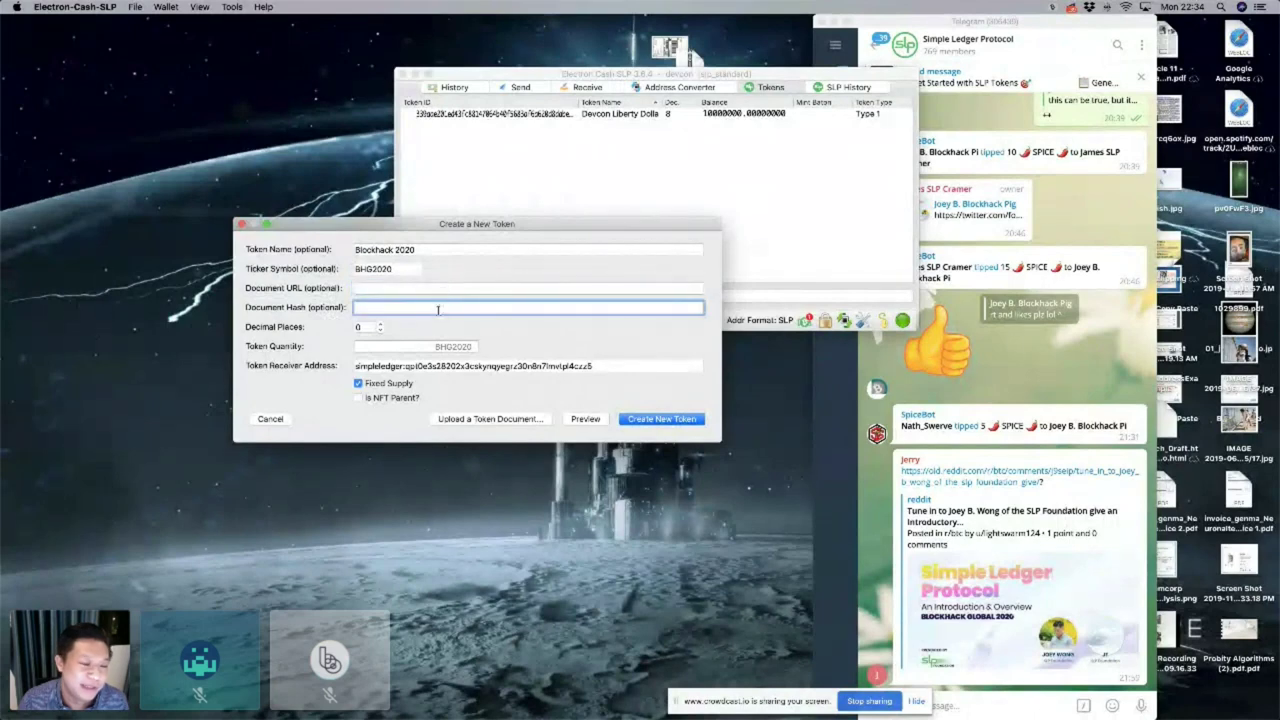
- Set the new token's decimal places to 8 and its quantity to 10000000
left_click(360, 327)
type("8")
left_click(455, 346)
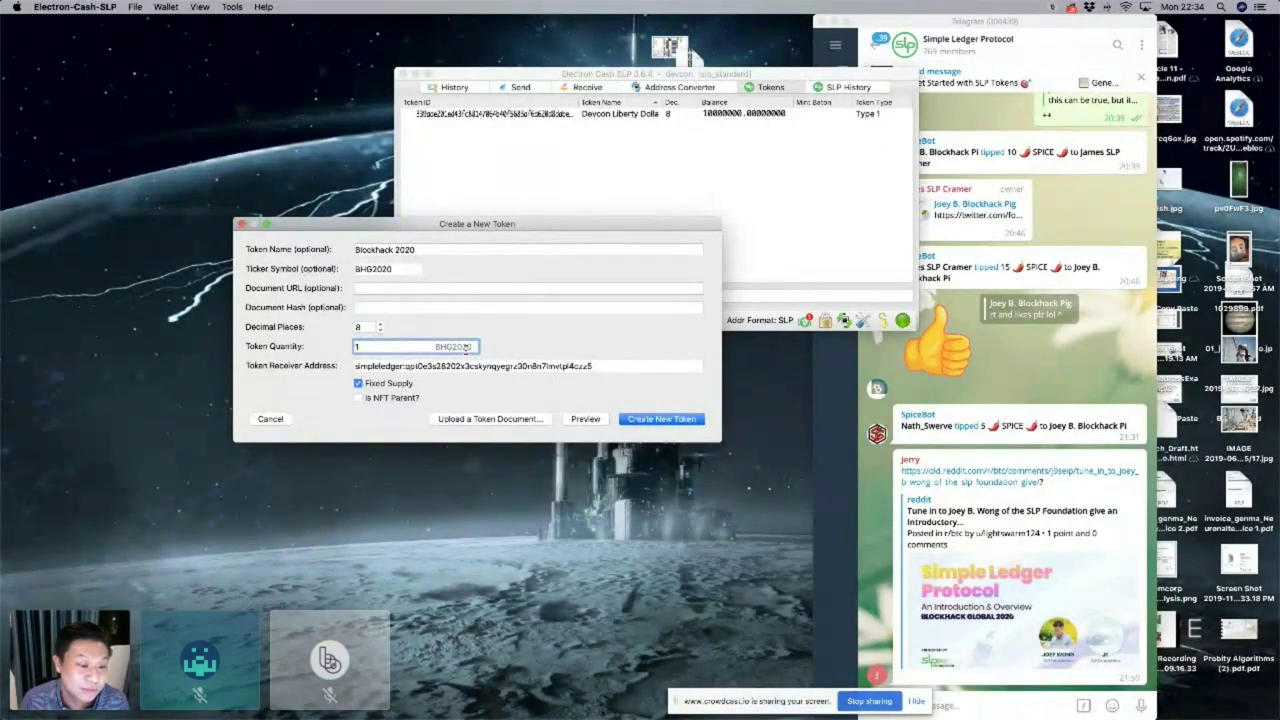
type("10000000")
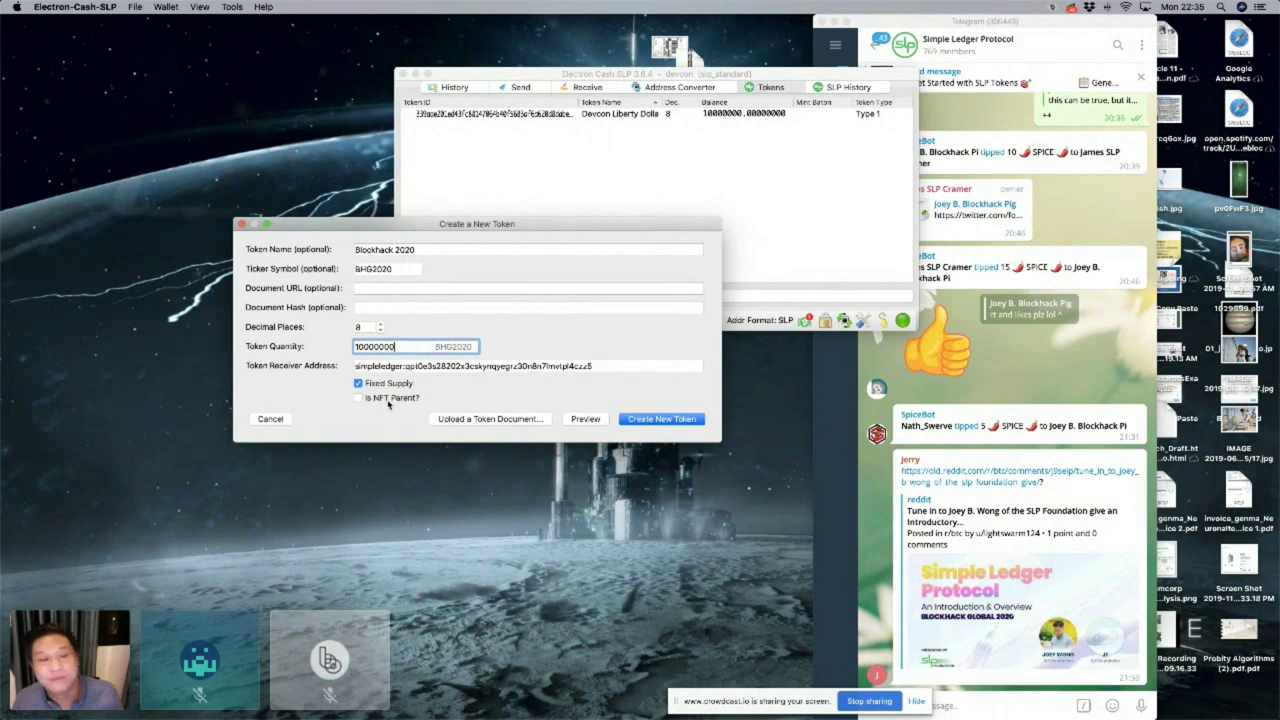
- Create the new token, authorise it with the wallet password, and dismiss the resulting message
left_click(665, 419)
type("••••")
key("Return")
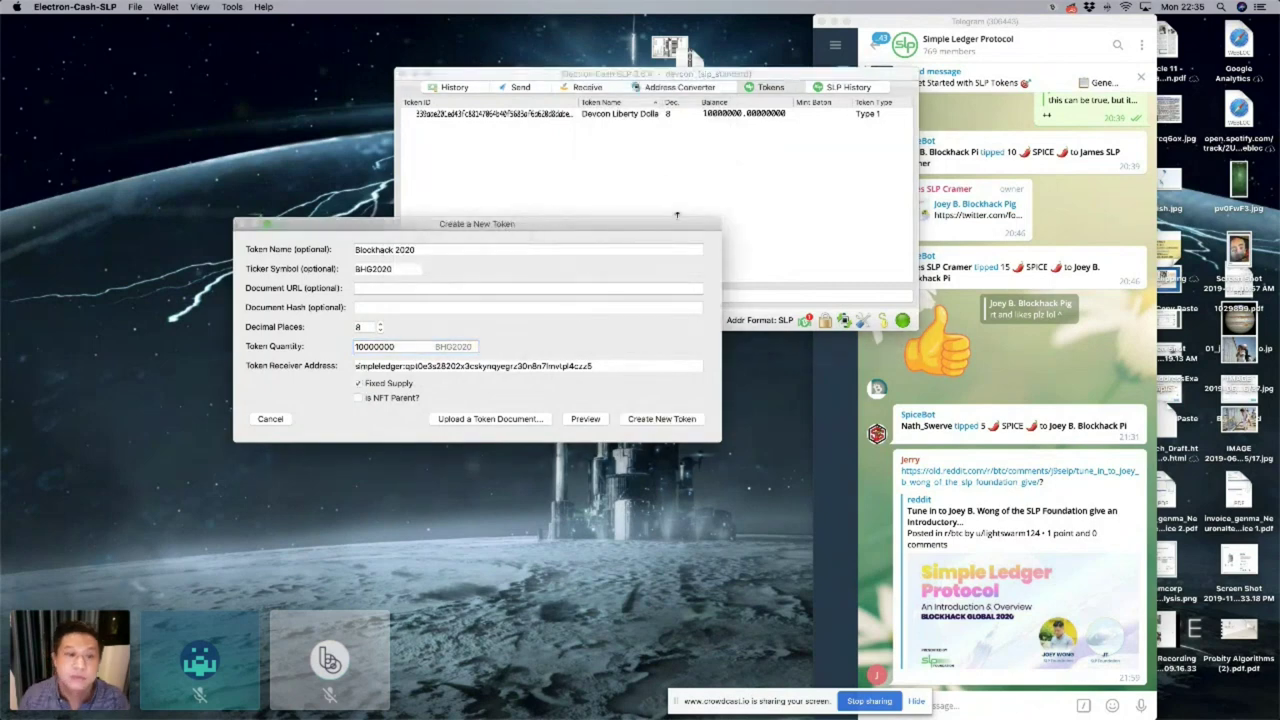
left_click(640, 308)
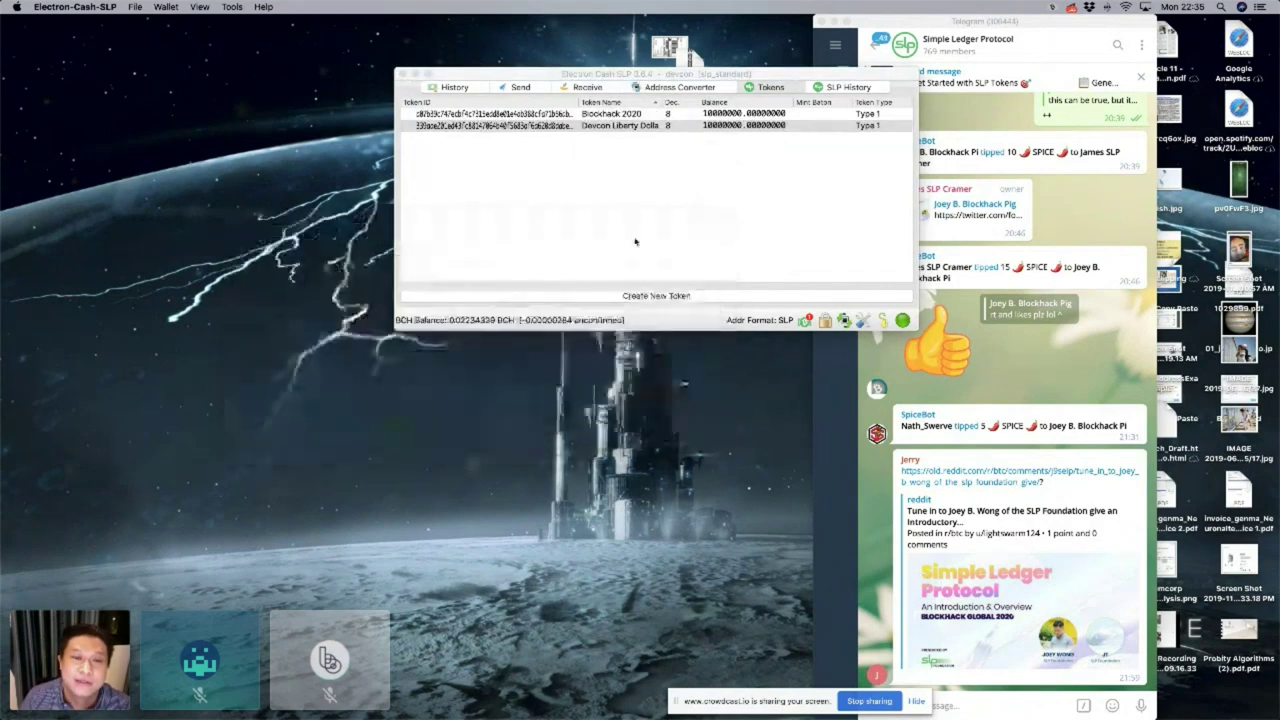
- Open the token details of Blockhack 2020 from the wallet's token list
left_click(630, 116)
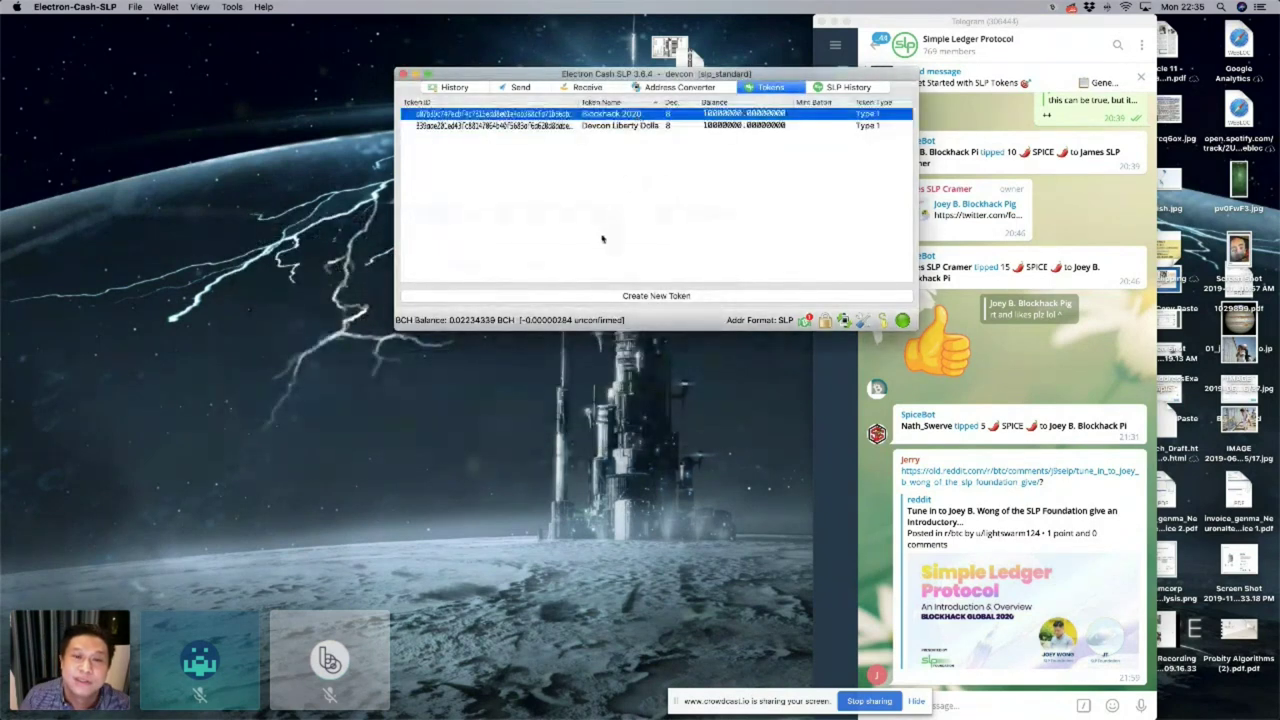
right_click(647, 117)
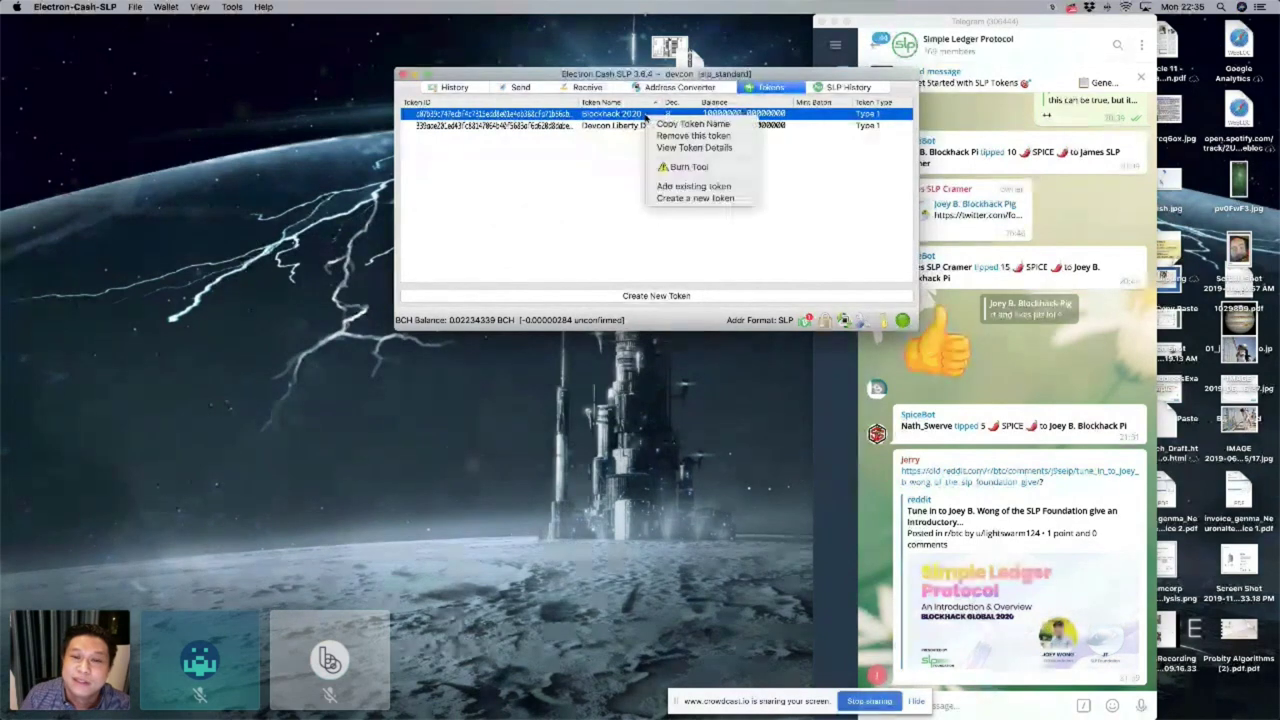
left_click(737, 148)
left_click_drag(770, 142, 738, 158)
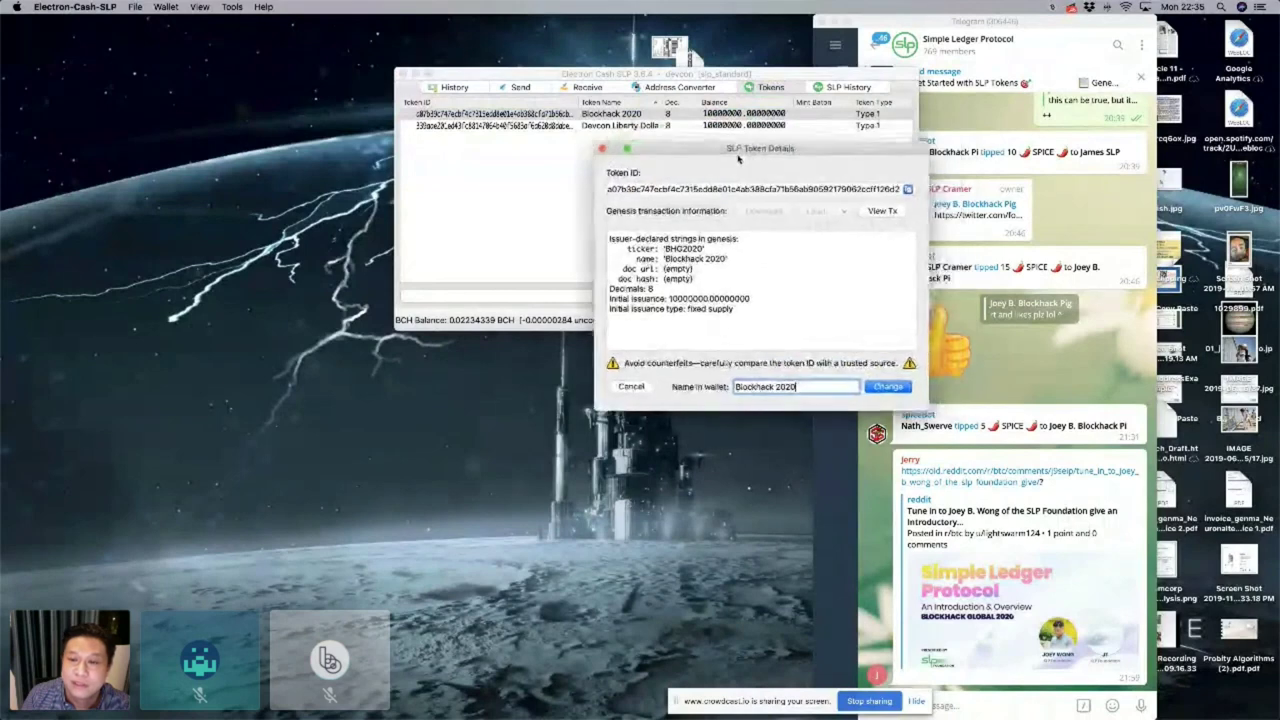
left_click(587, 116)
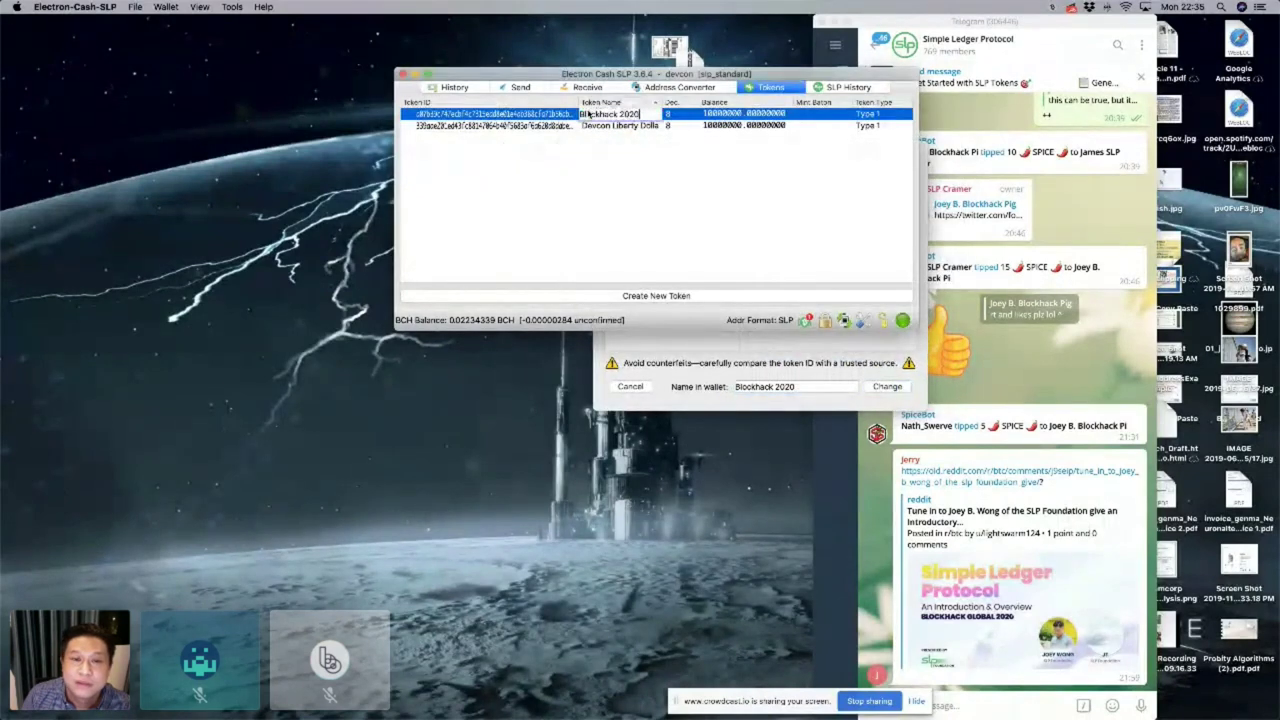
double_click(565, 116)
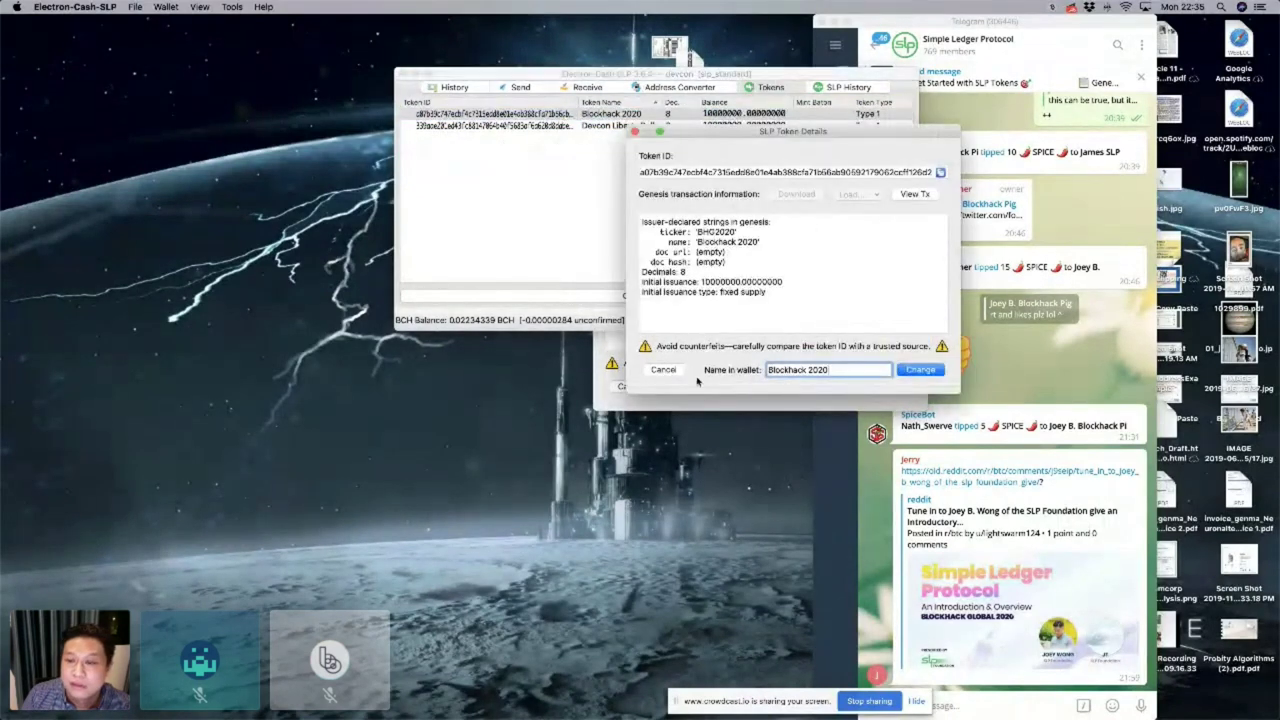
- View the Blockhack 2020 genesis transaction, move its window clear of the token details, and select the transaction ID
left_click(916, 195)
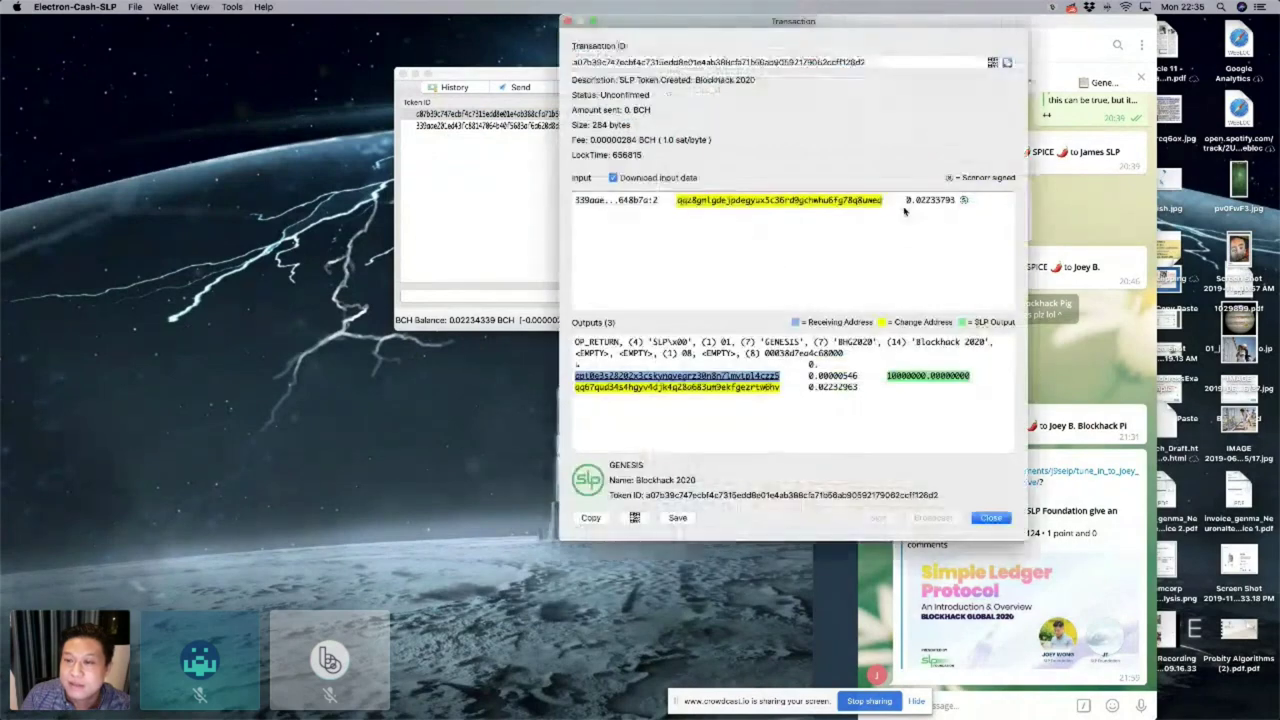
left_click_drag(735, 22, 279, 126)
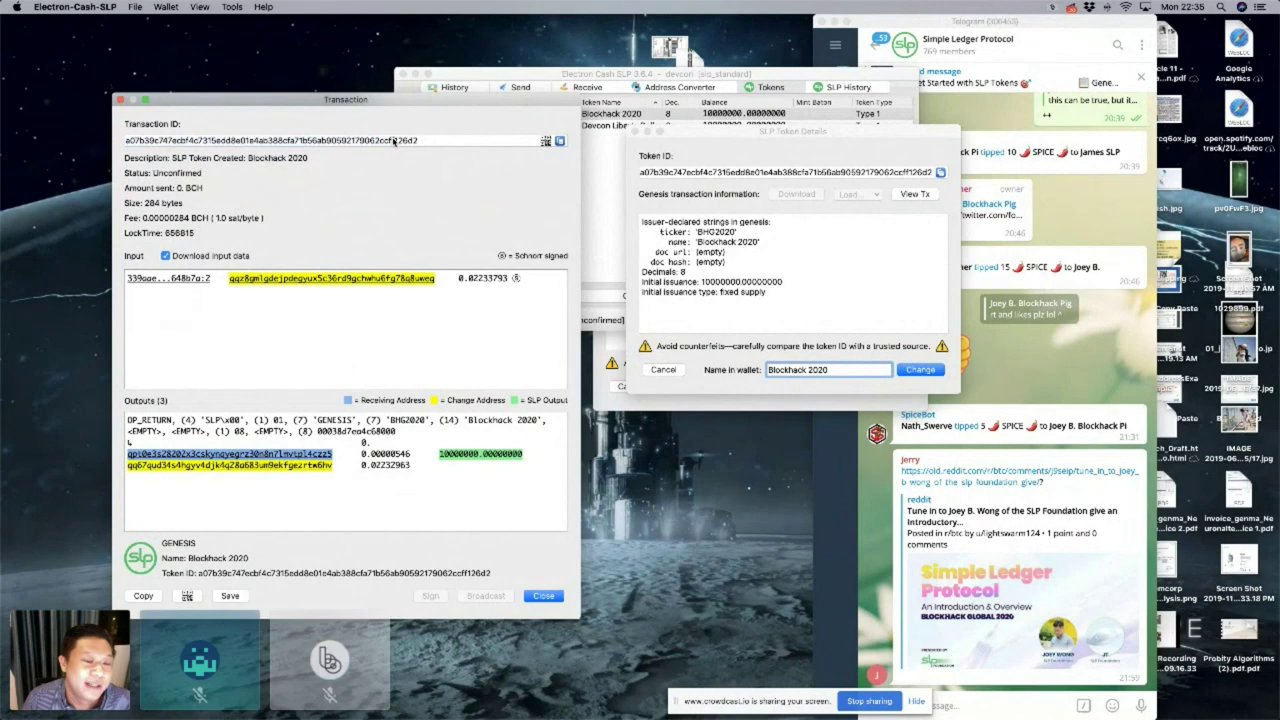
left_click_drag(430, 143, 124, 146)
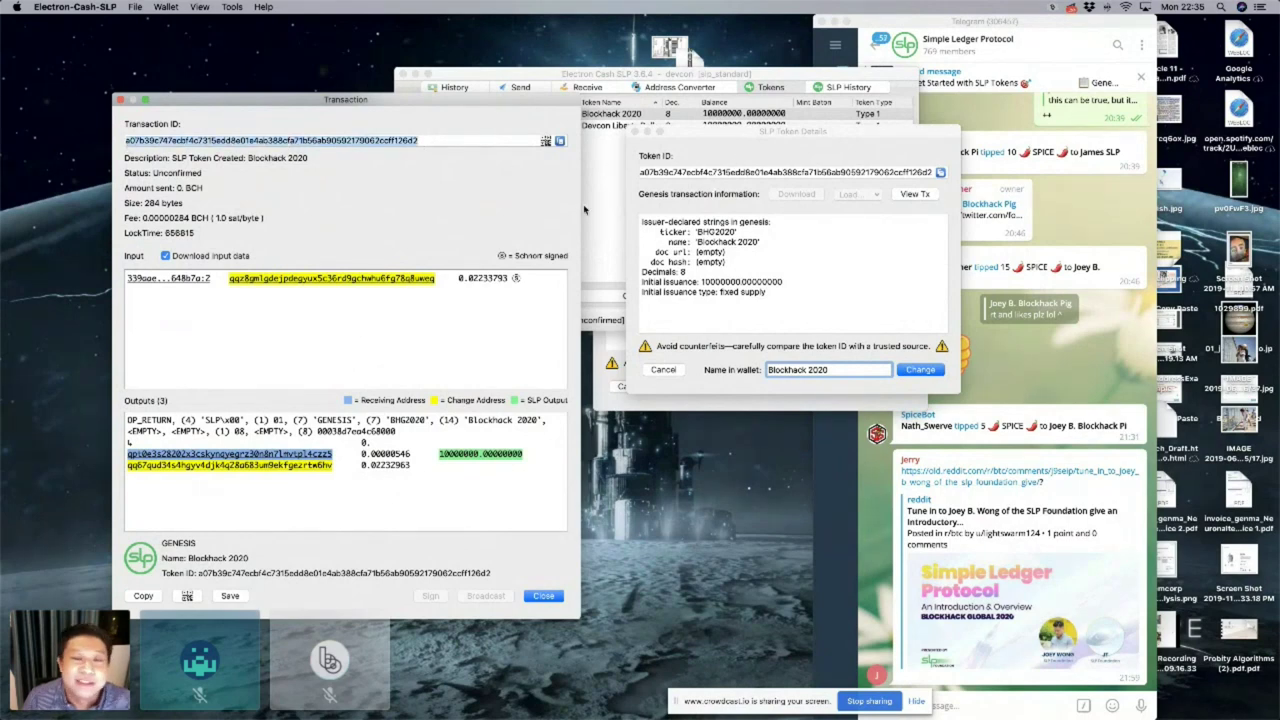
- Bring the token list forward and arrange the wallet and Transaction windows side by side without overlap
left_click(585, 210)
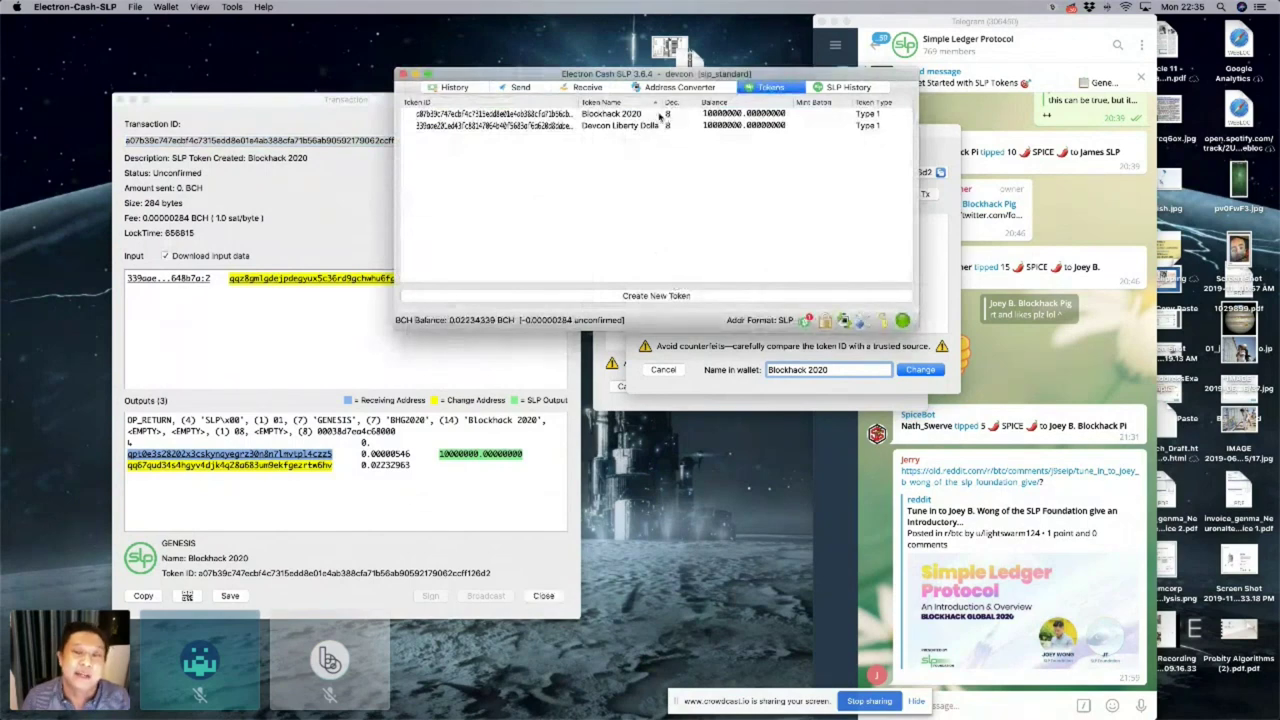
left_click(659, 116)
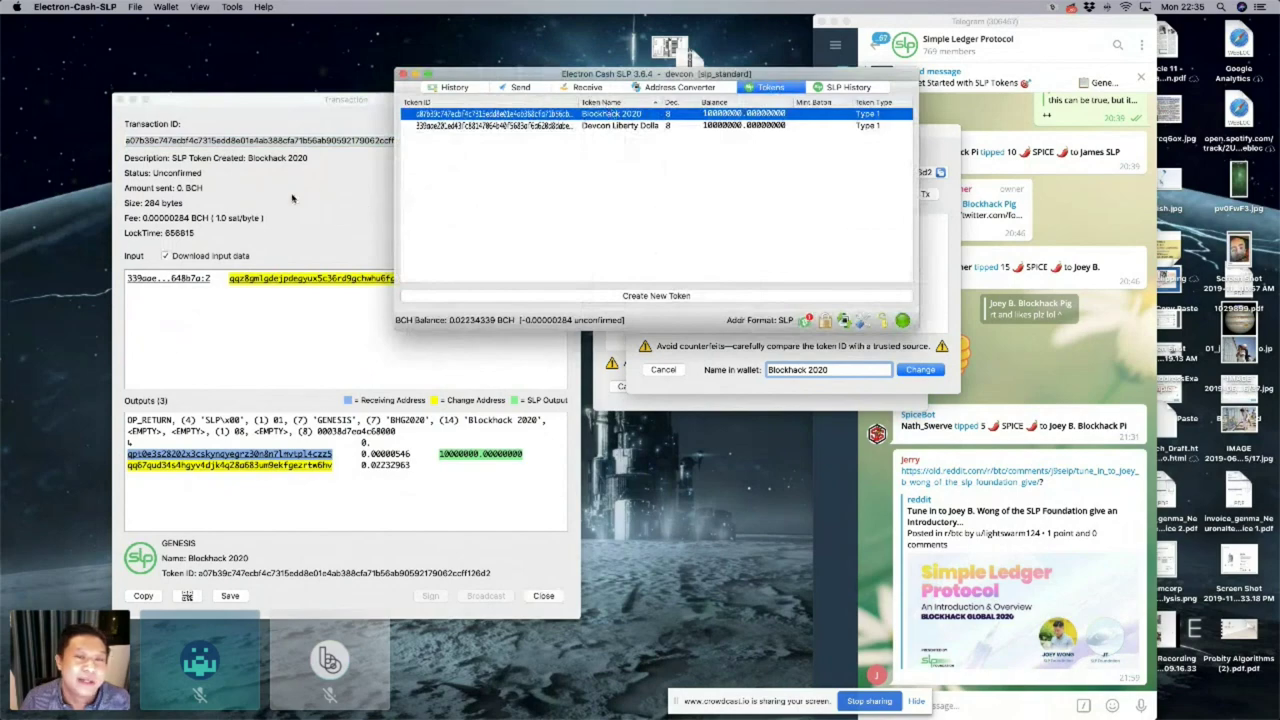
left_click(296, 200)
left_click_drag(308, 103, 244, 155)
left_click_drag(660, 74, 787, 59)
left_click_drag(458, 150, 456, 142)
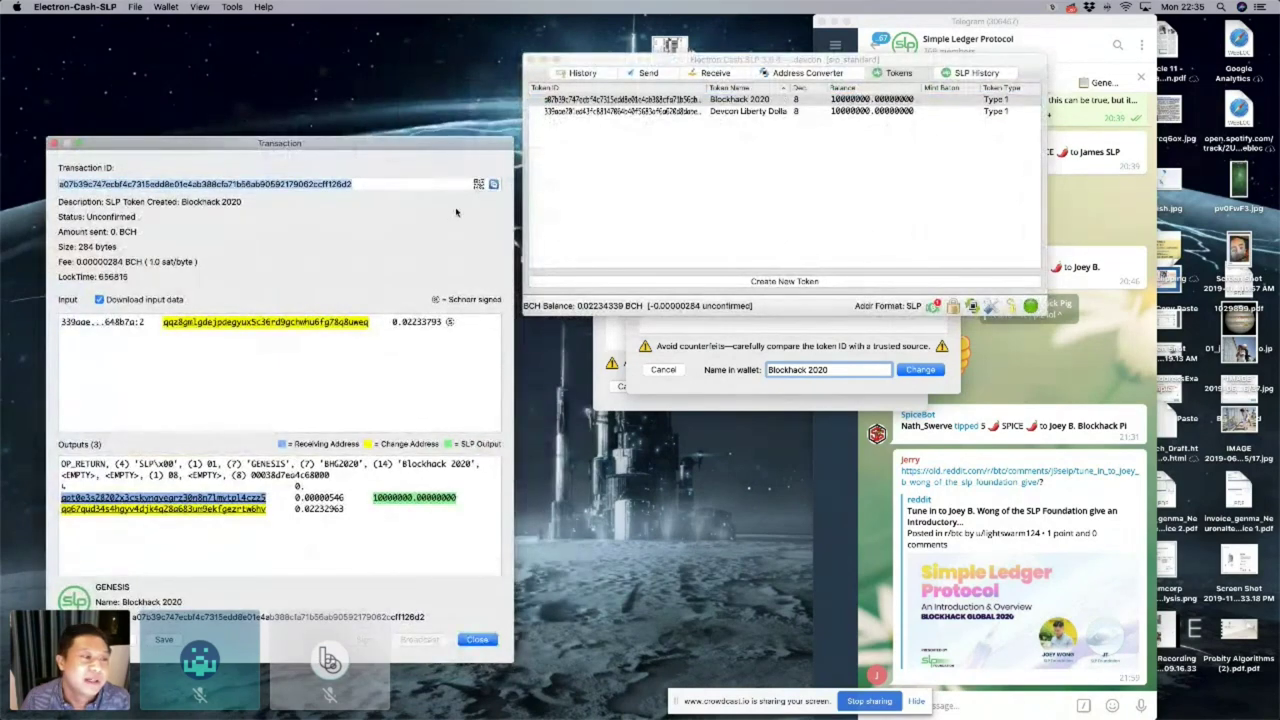
- Switch to the desktop with the Chrome browser and show the simpleledger.info address page
key("ctrl+Up")
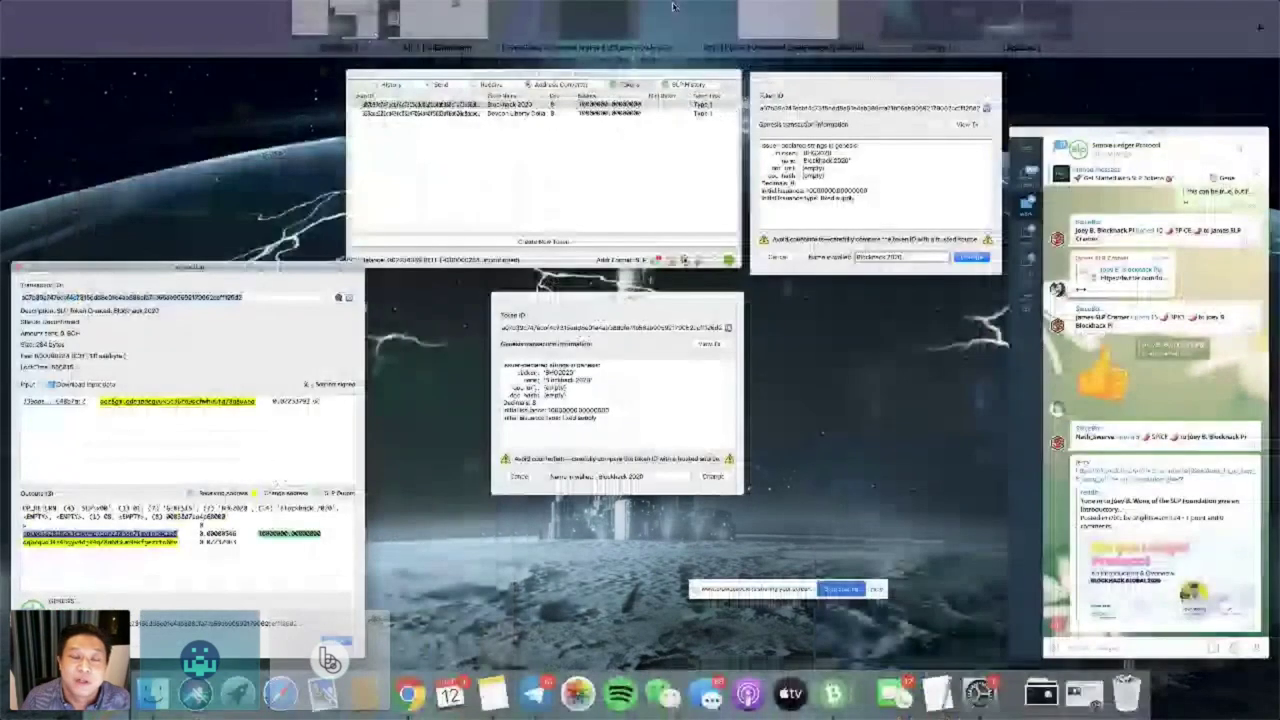
mouse_move(578, 44)
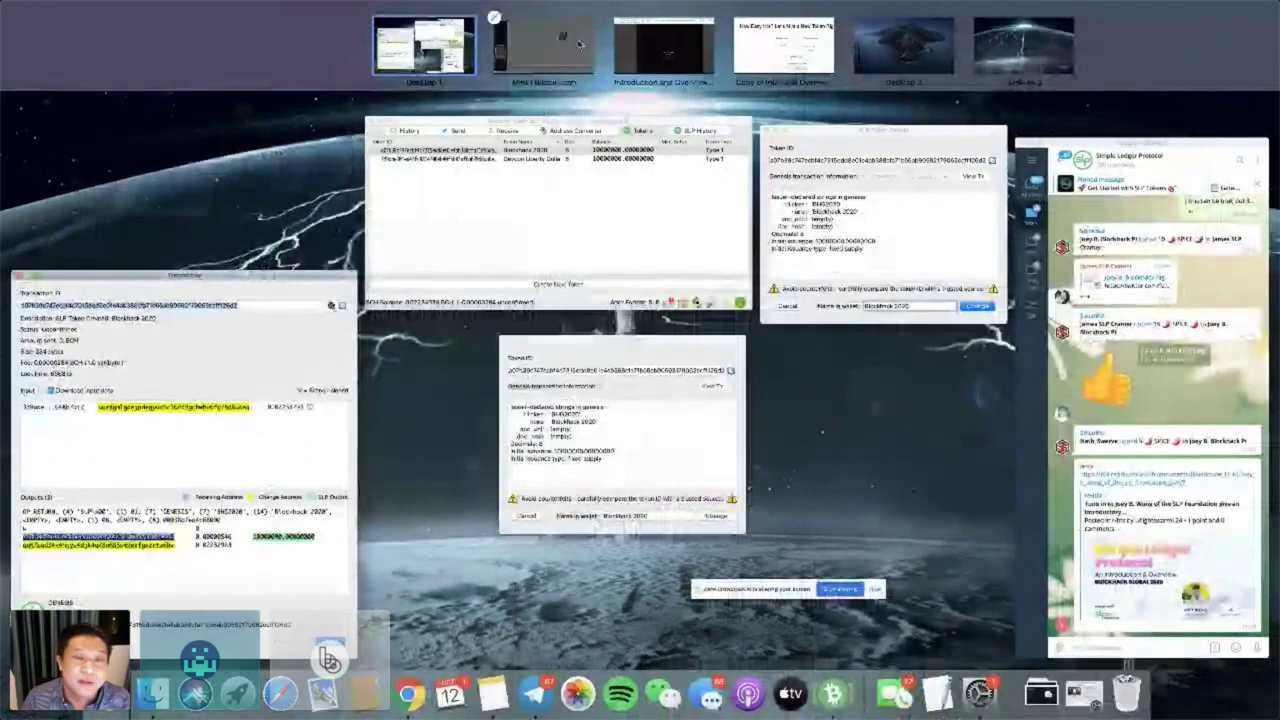
left_click(578, 44)
left_click(350, 15)
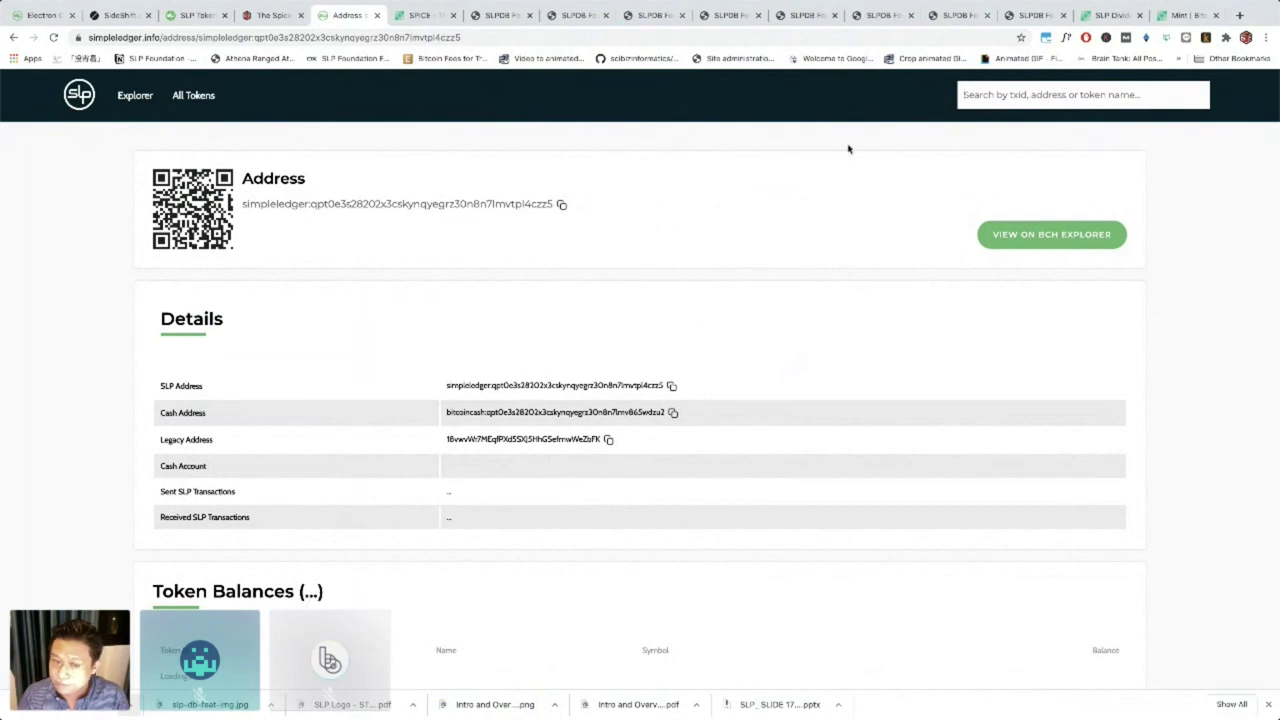
- Return to the desktop with the Electron Cash SLP wallet and copy the transaction ID of the Blockhack 2020 genesis transaction
key("ctrl+Up")
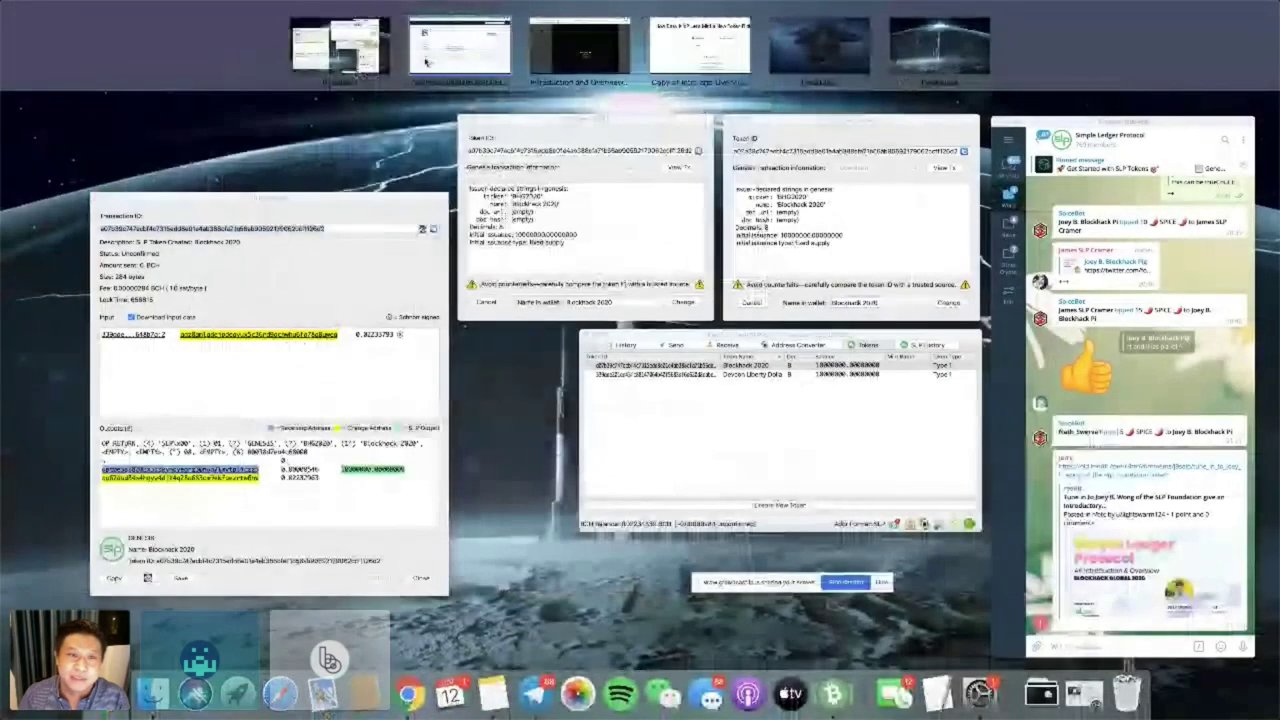
left_click(758, 263)
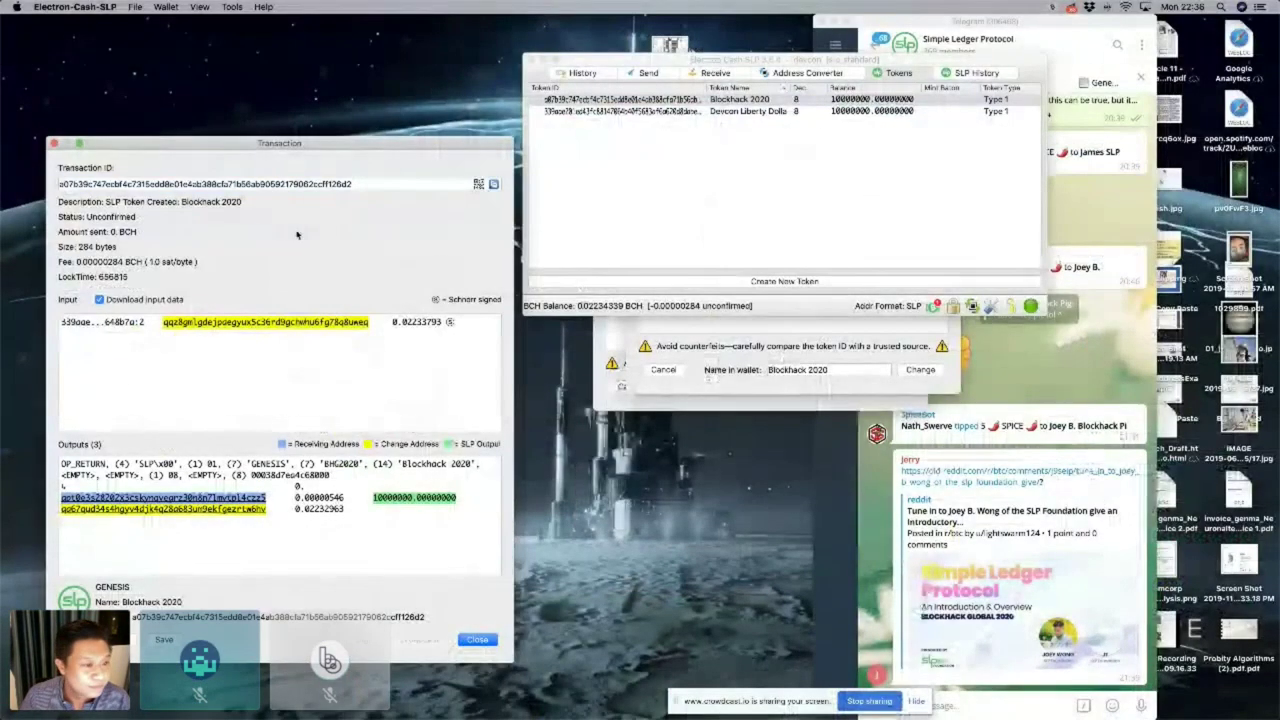
left_click(496, 188)
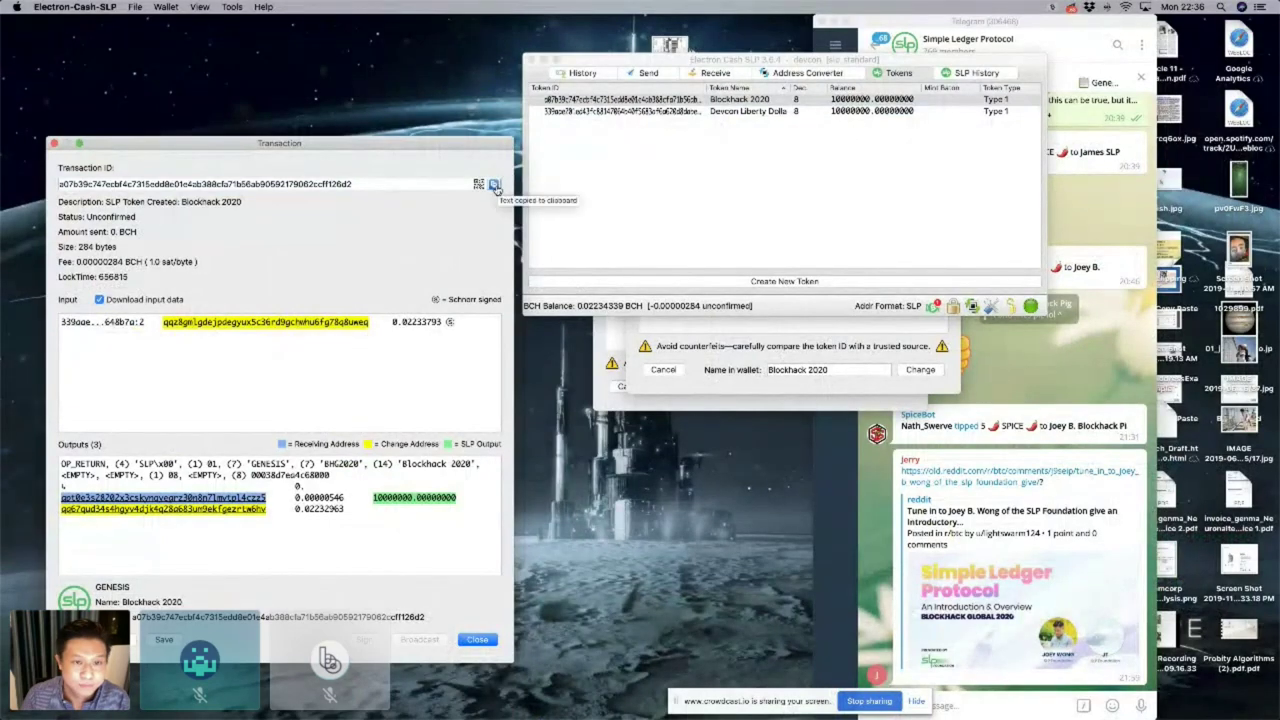
- Switch back to the Chrome browser and search the simpleledger.info explorer for the copied transaction ID
key("ctrl+Up")
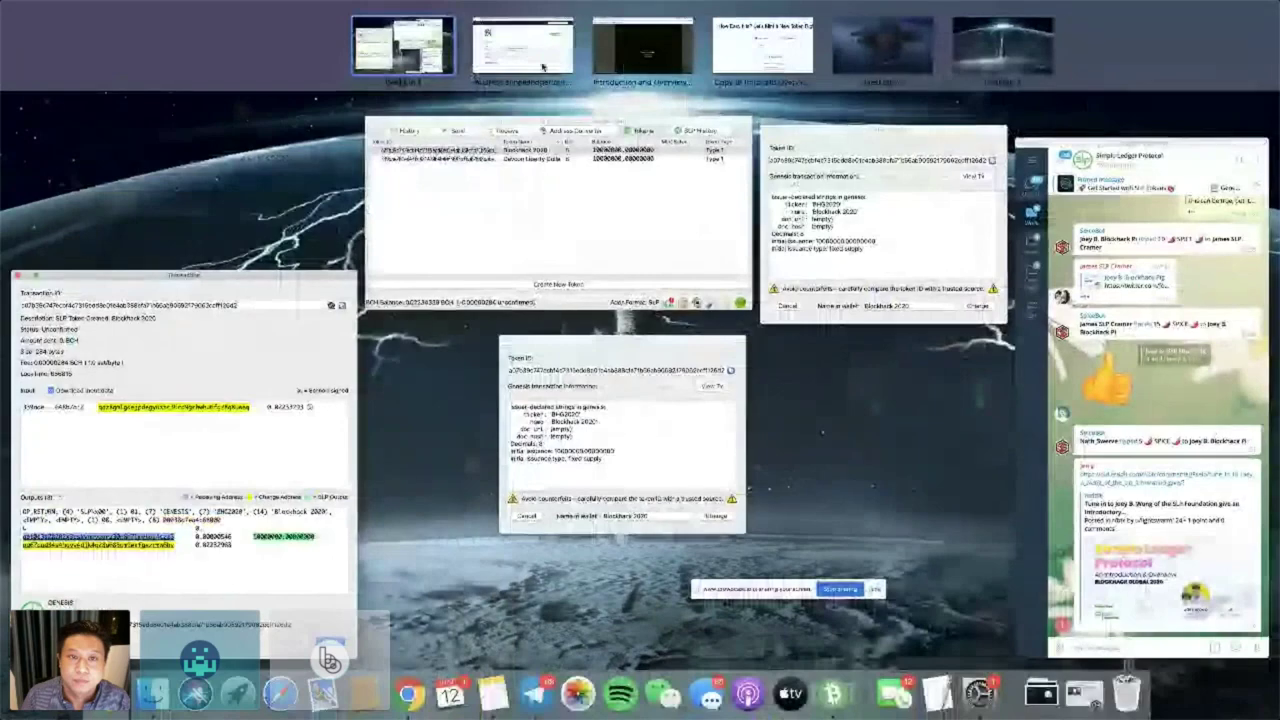
left_click(597, 80)
left_click(1033, 92)
key("super+v")
key("Return")
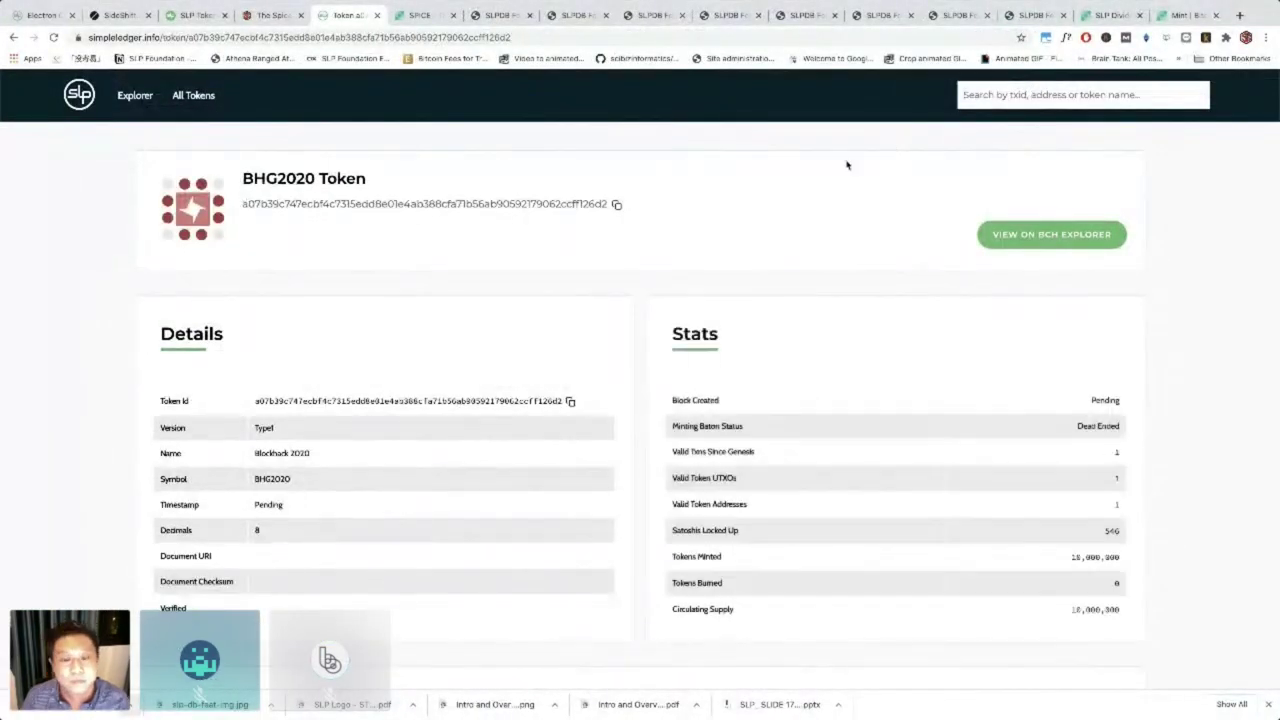
- Examine the BHG2020 token page's details, stats, transactions, chart, addresses and rich list on the explorer
scroll(847, 165, "down", 1)
scroll(847, 165, "down", 5)
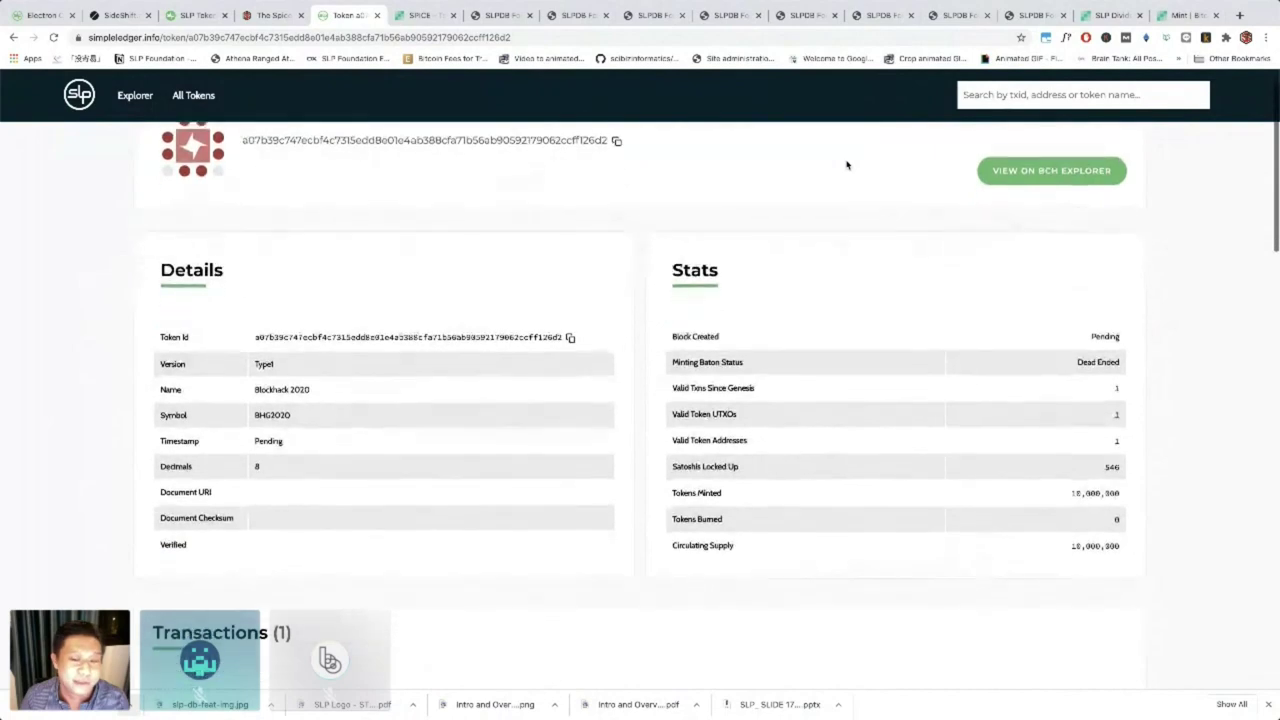
scroll(847, 165, "up", 5)
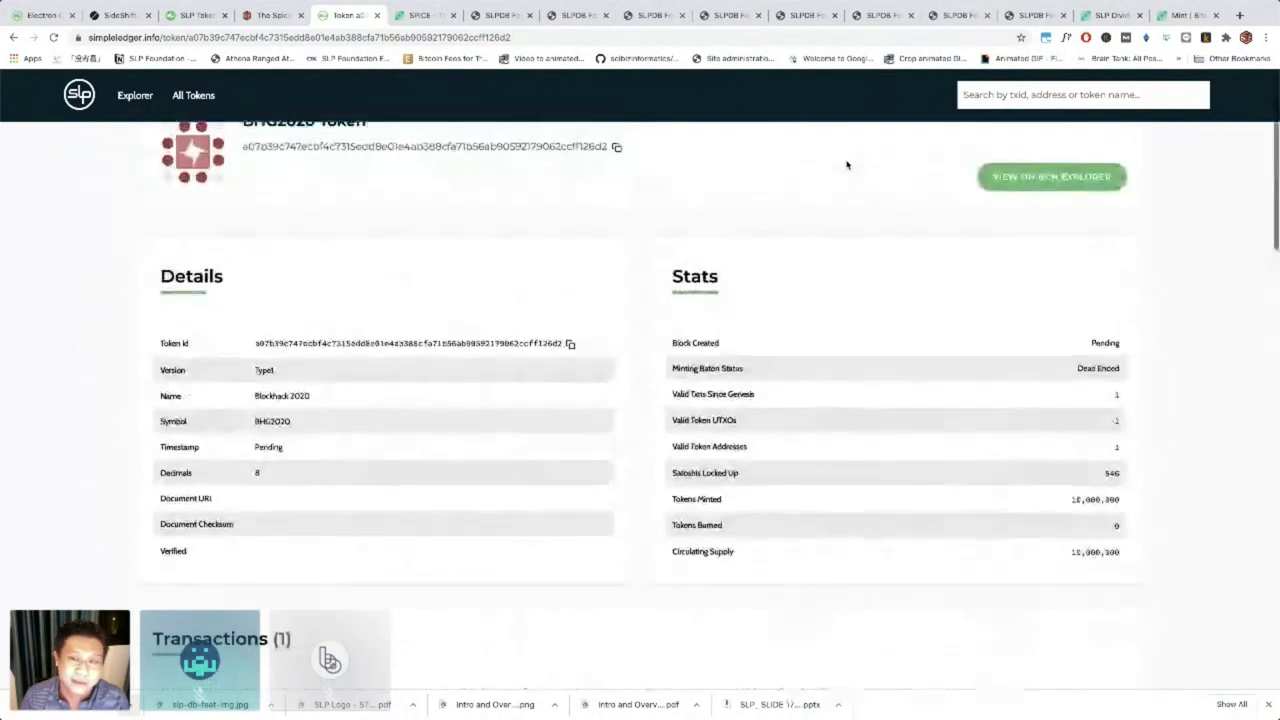
scroll(847, 165, "down", 2)
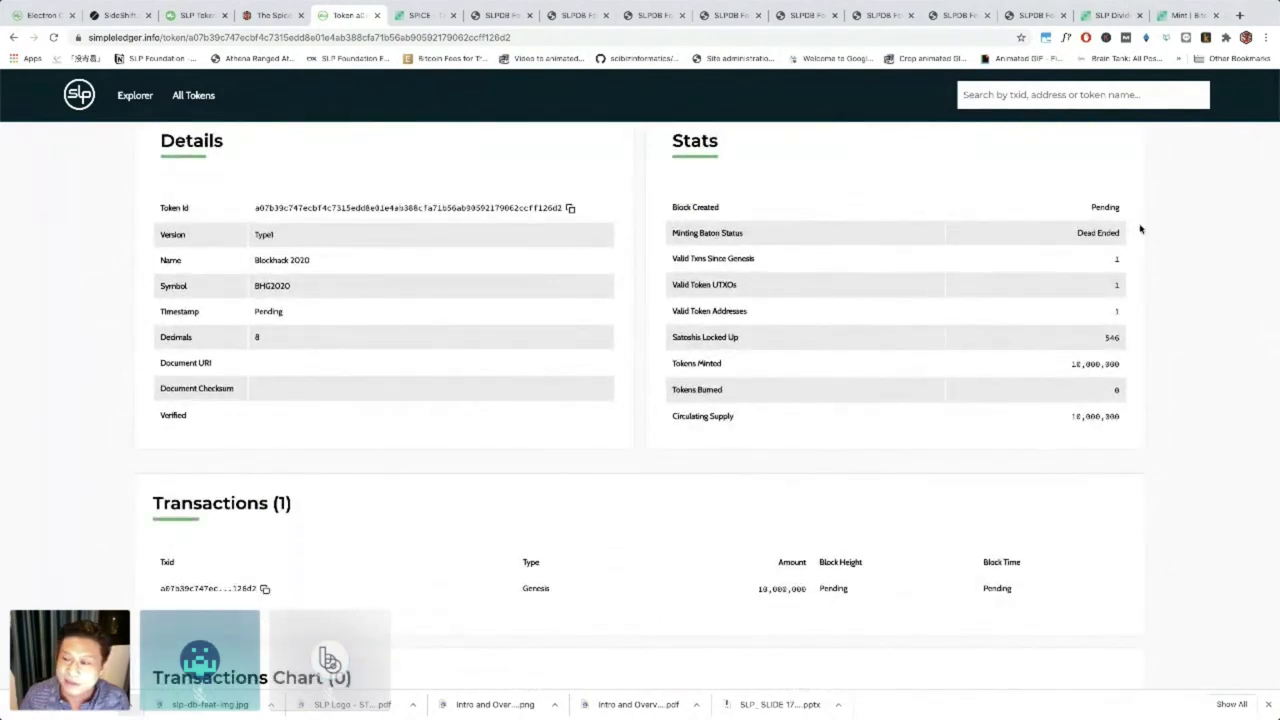
scroll(1035, 290, "down", 7)
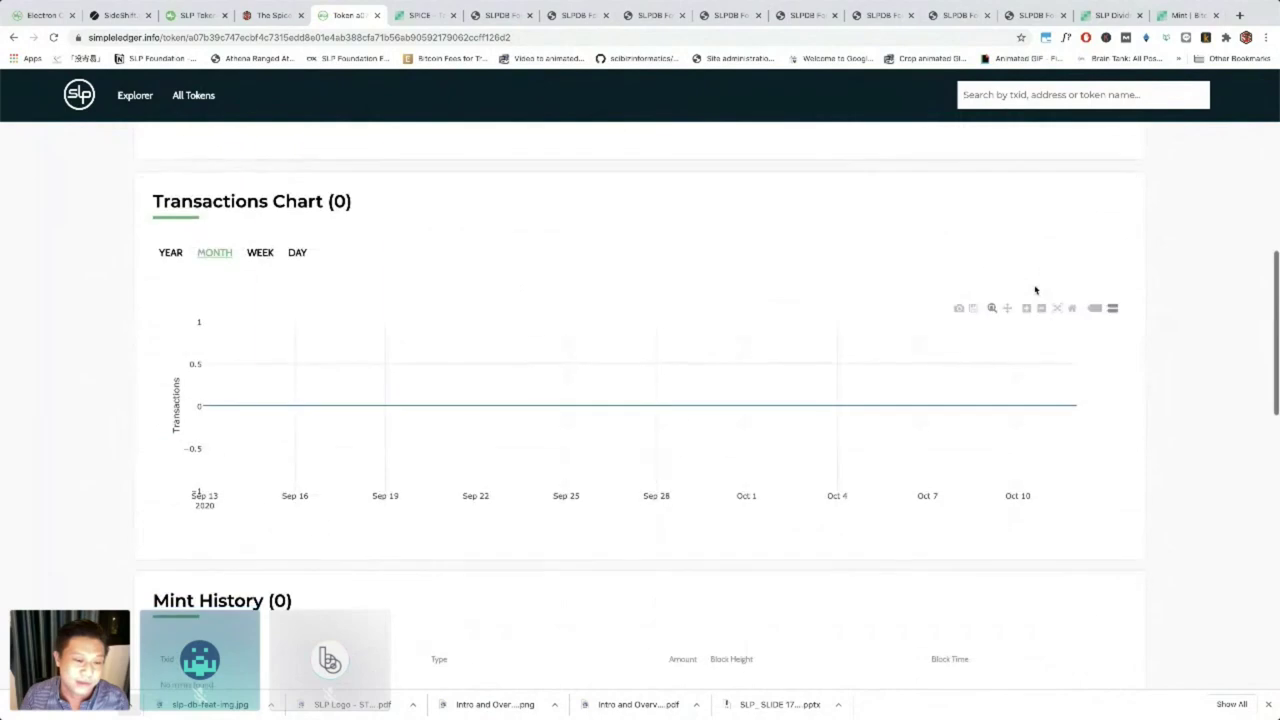
scroll(1035, 290, "down", 7)
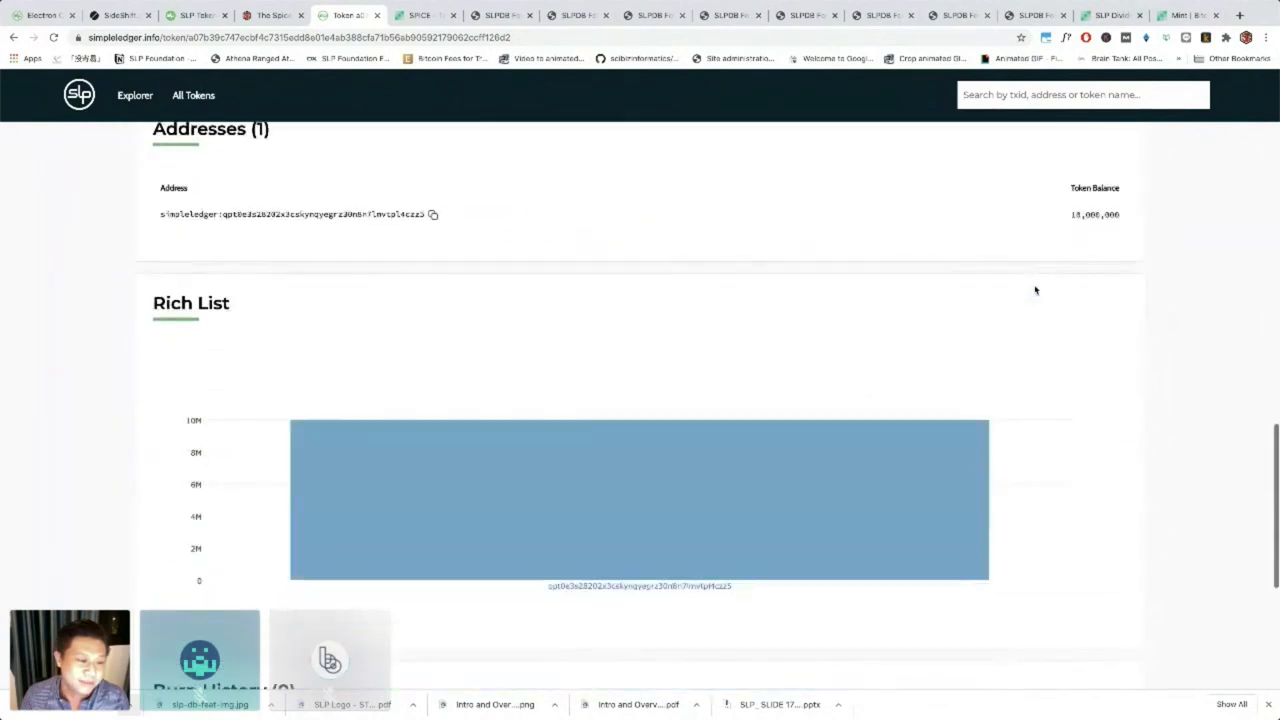
scroll(1035, 290, "up", 13)
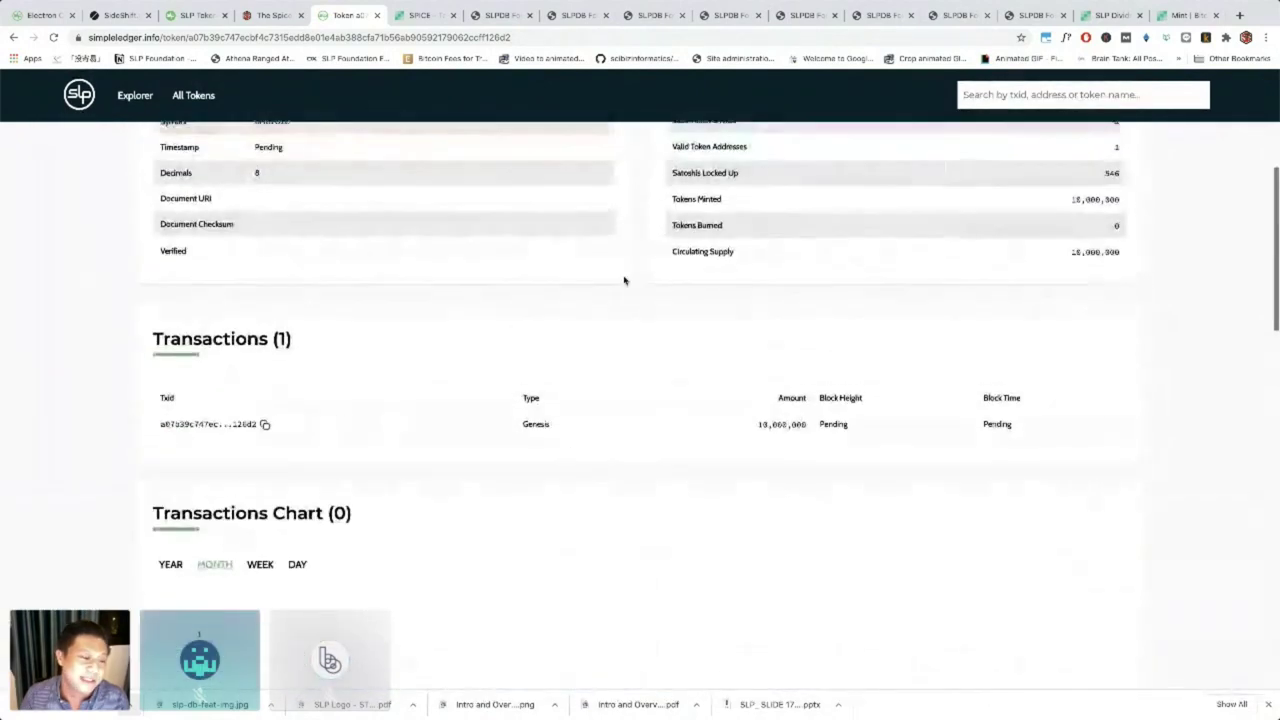
scroll(466, 423, "down", 1)
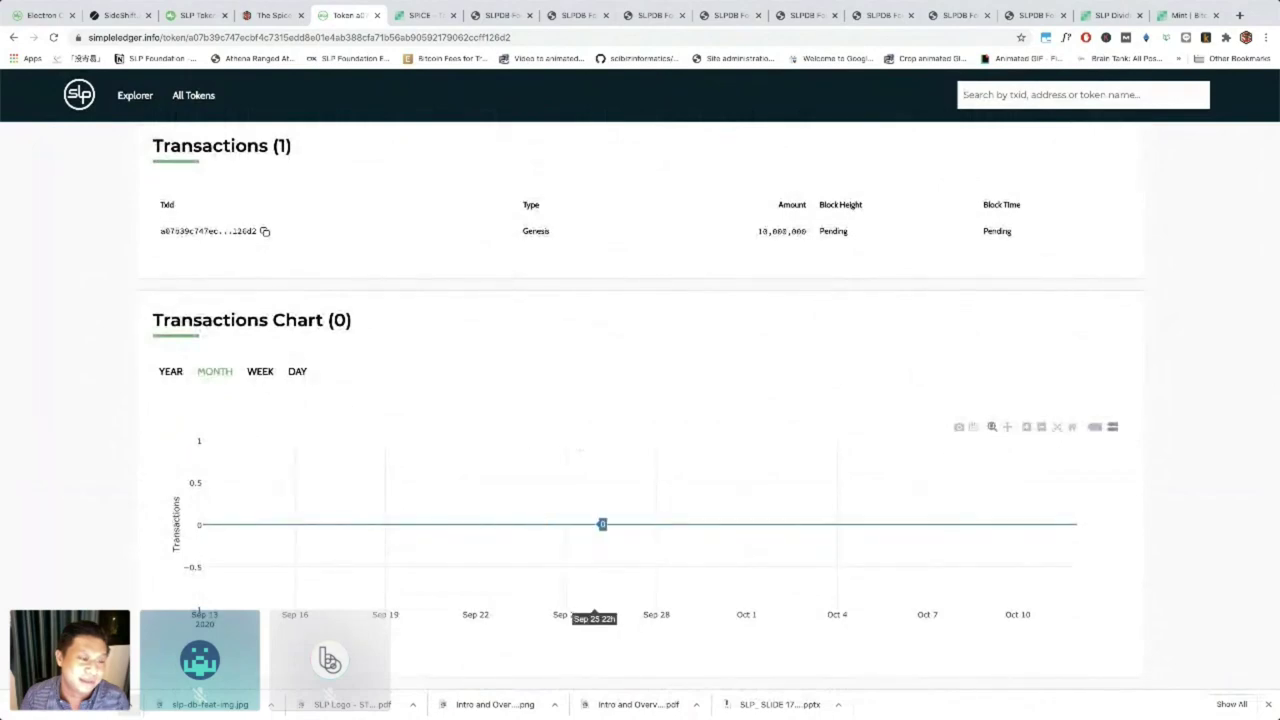
scroll(581, 455, "down", 3)
scroll(420, 440, "up", 12)
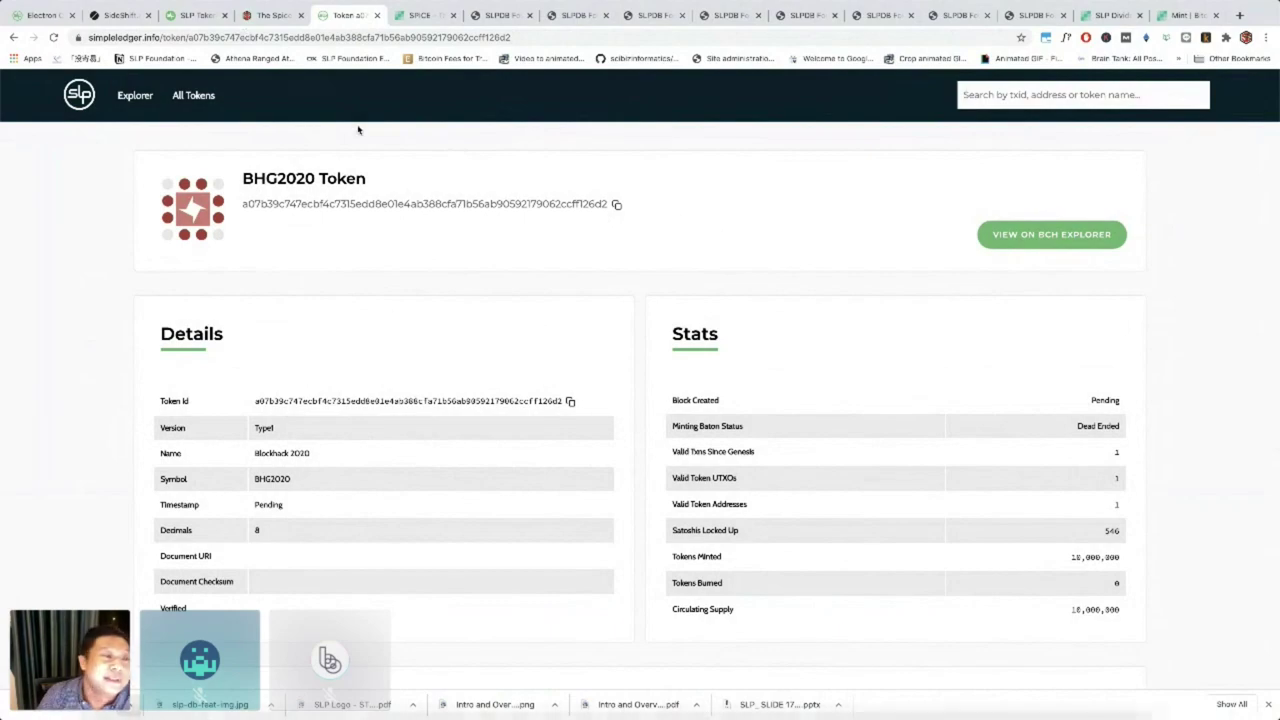
- Show the Create Token page of Bitcoin.com Mint among the open browser pages
key("ctrl+Up")
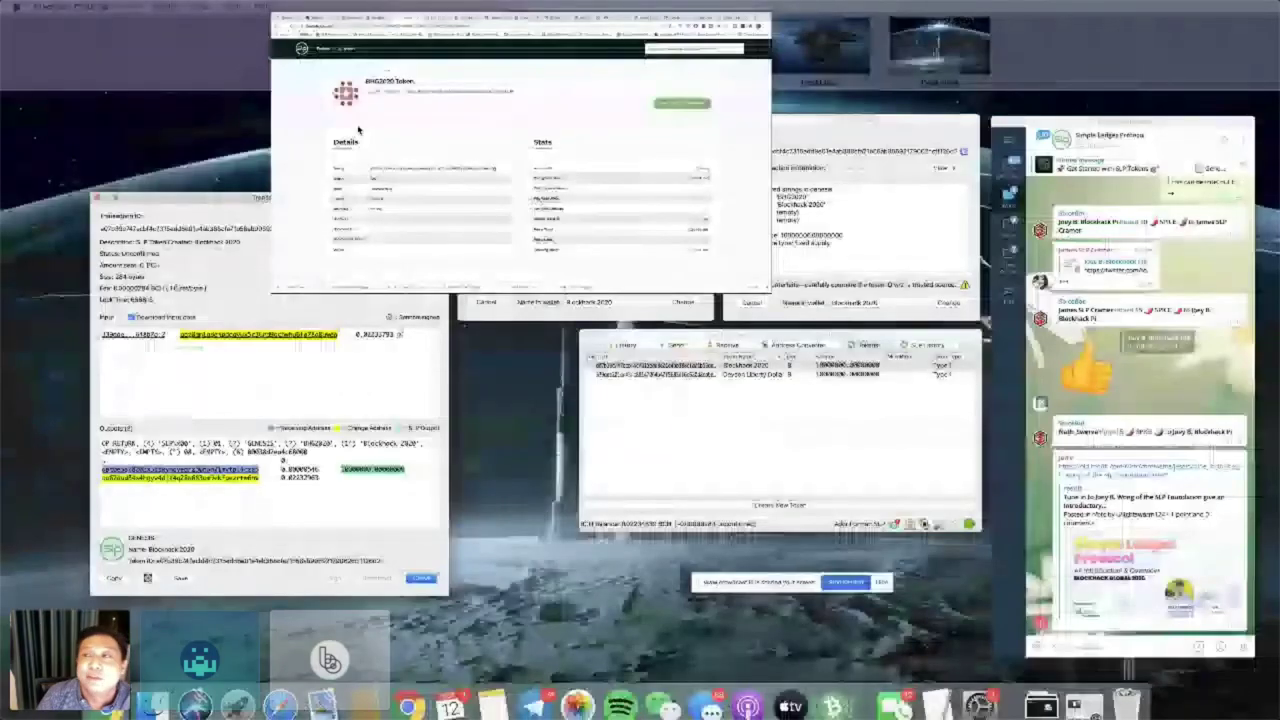
left_click(358, 129)
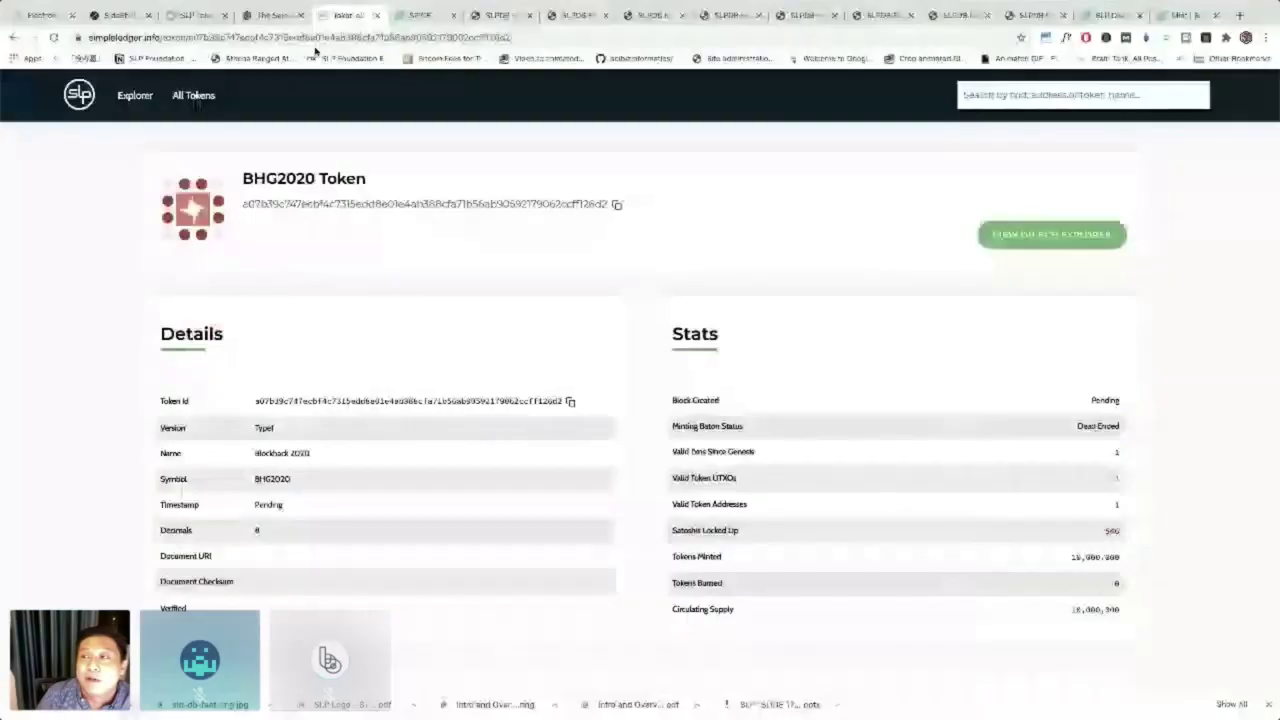
left_click(1198, 16)
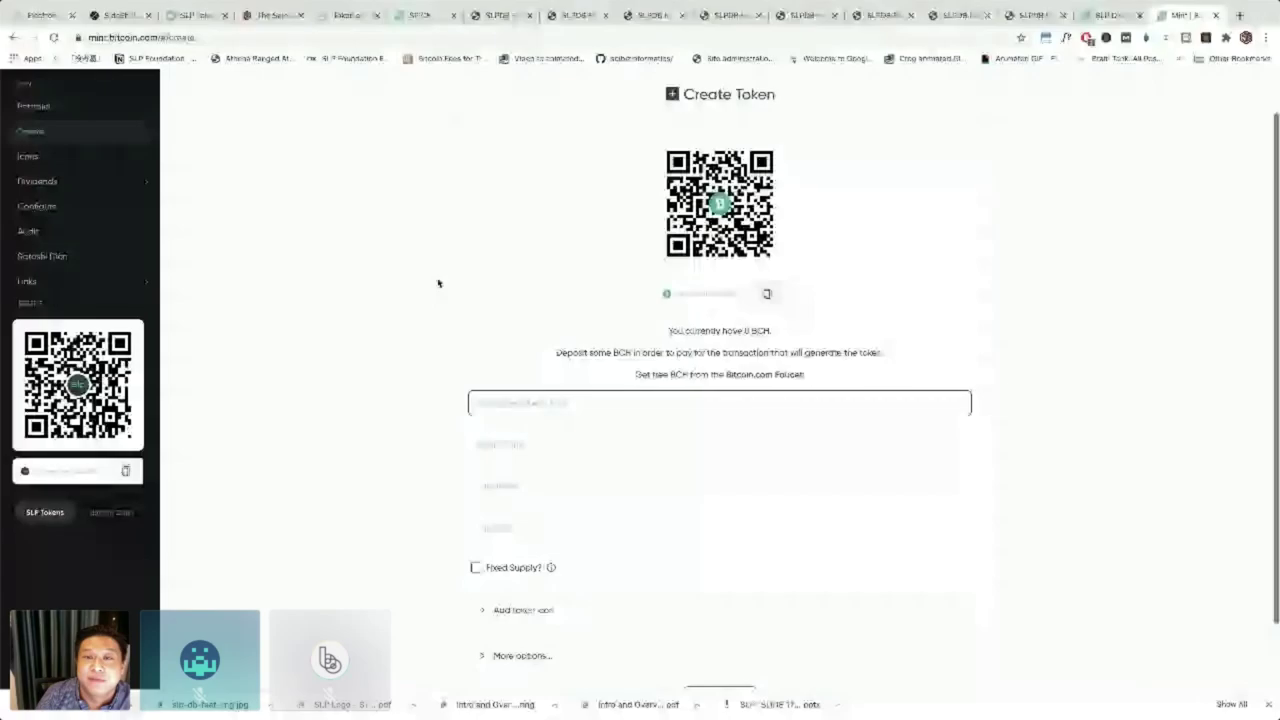
- Switch to the presentation and show the SLP Existing Ecosystem slide
key("ctrl+Up")
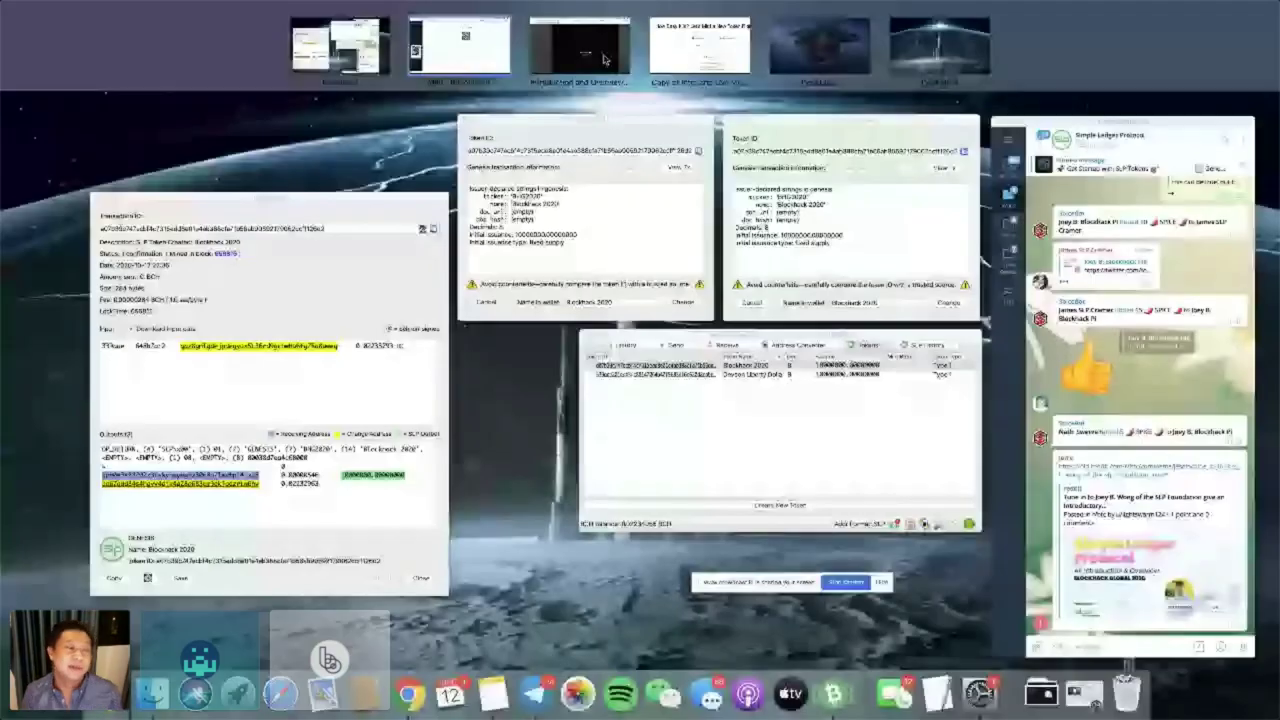
left_click(604, 60)
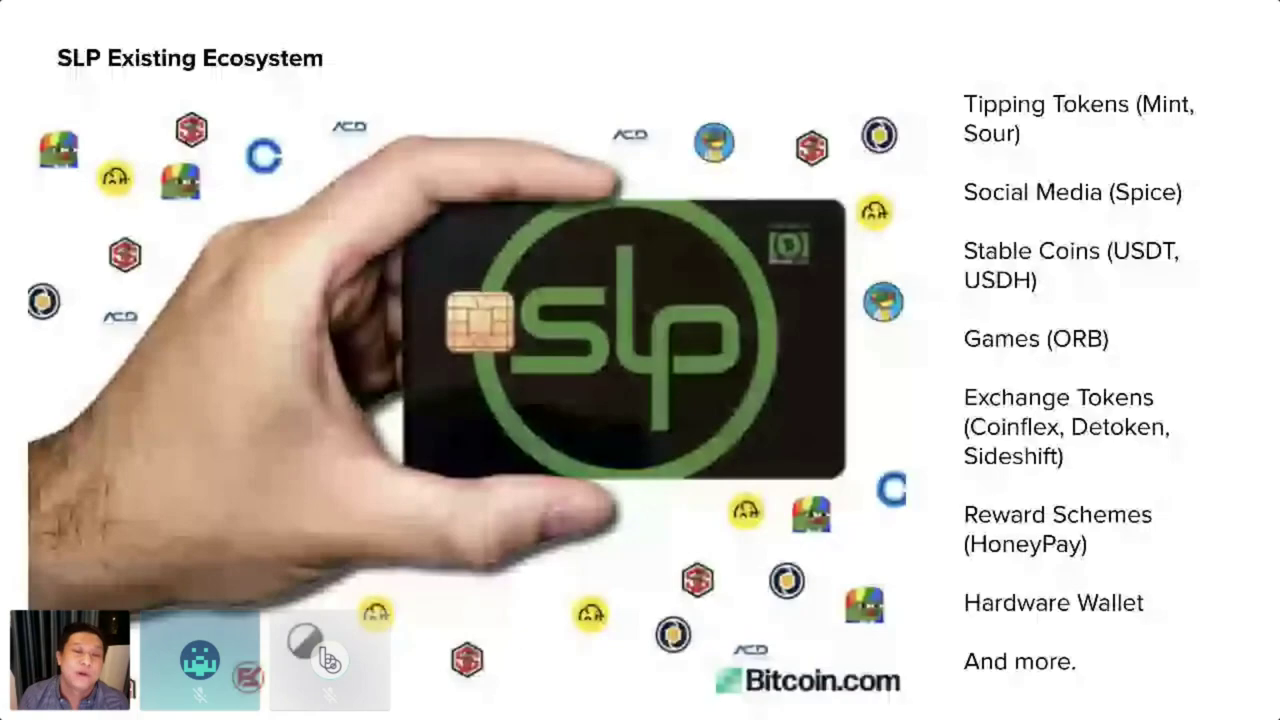
- Return to the Chrome browser and show the SideShift.ai exchange page
key("ctrl+Up")
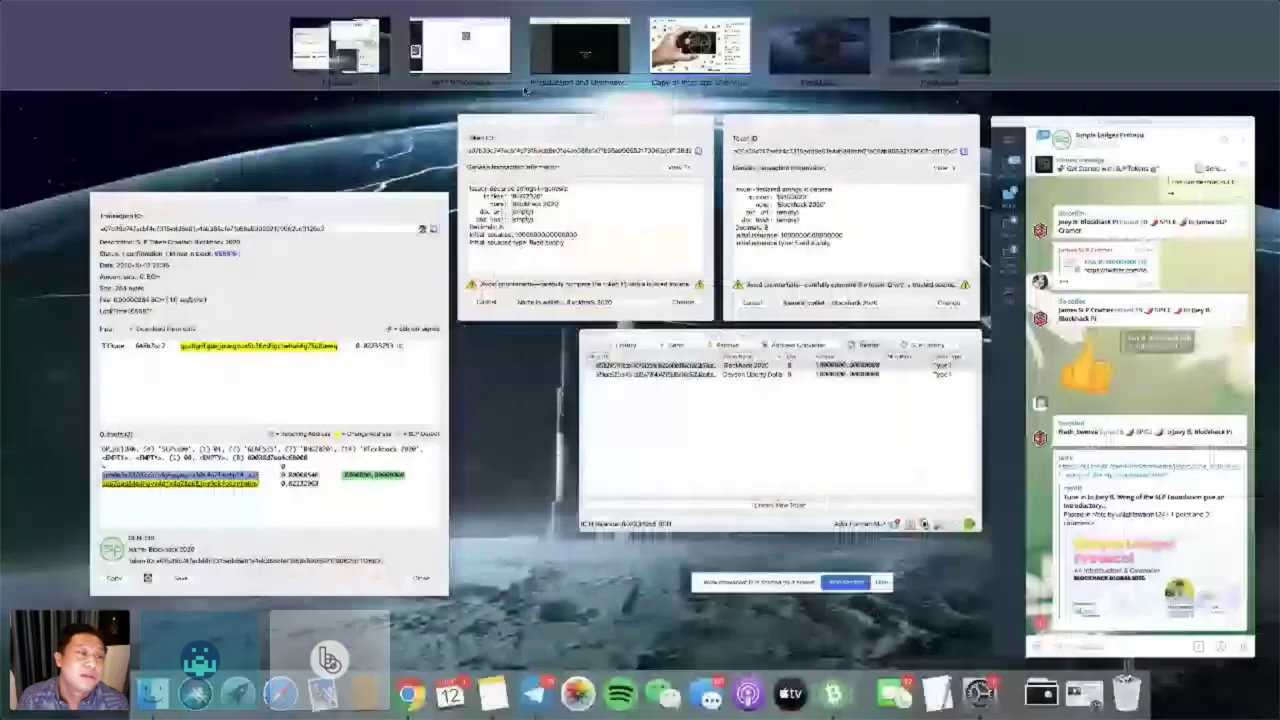
left_click(430, 58)
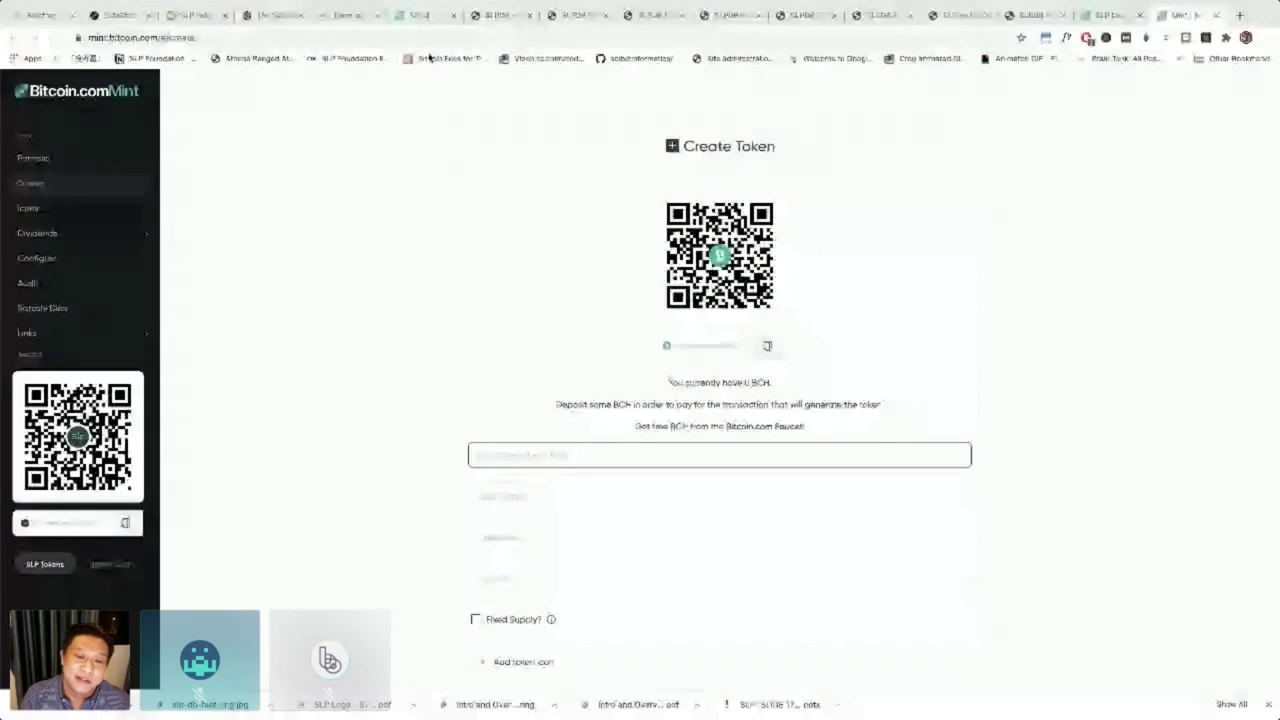
key("super+2")
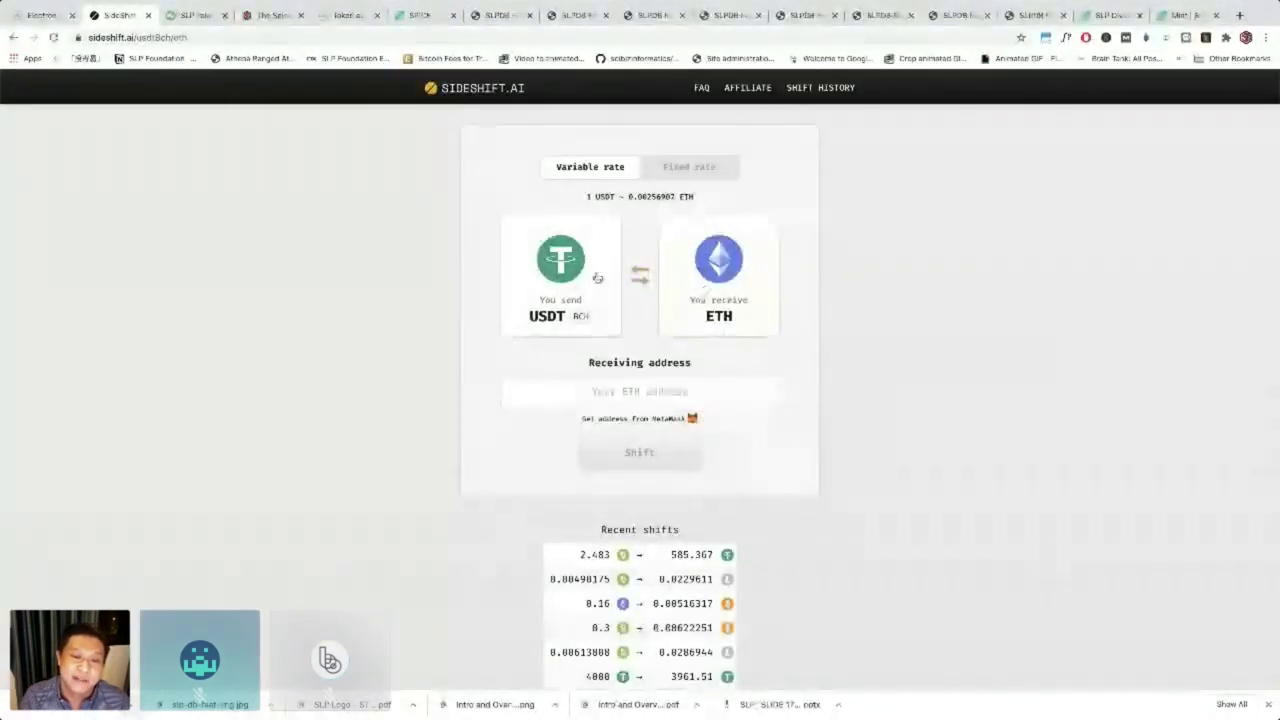
- Set the SideShift.ai exchange to send ETH and receive USDT as Tether (BCH)
left_click(595, 277)
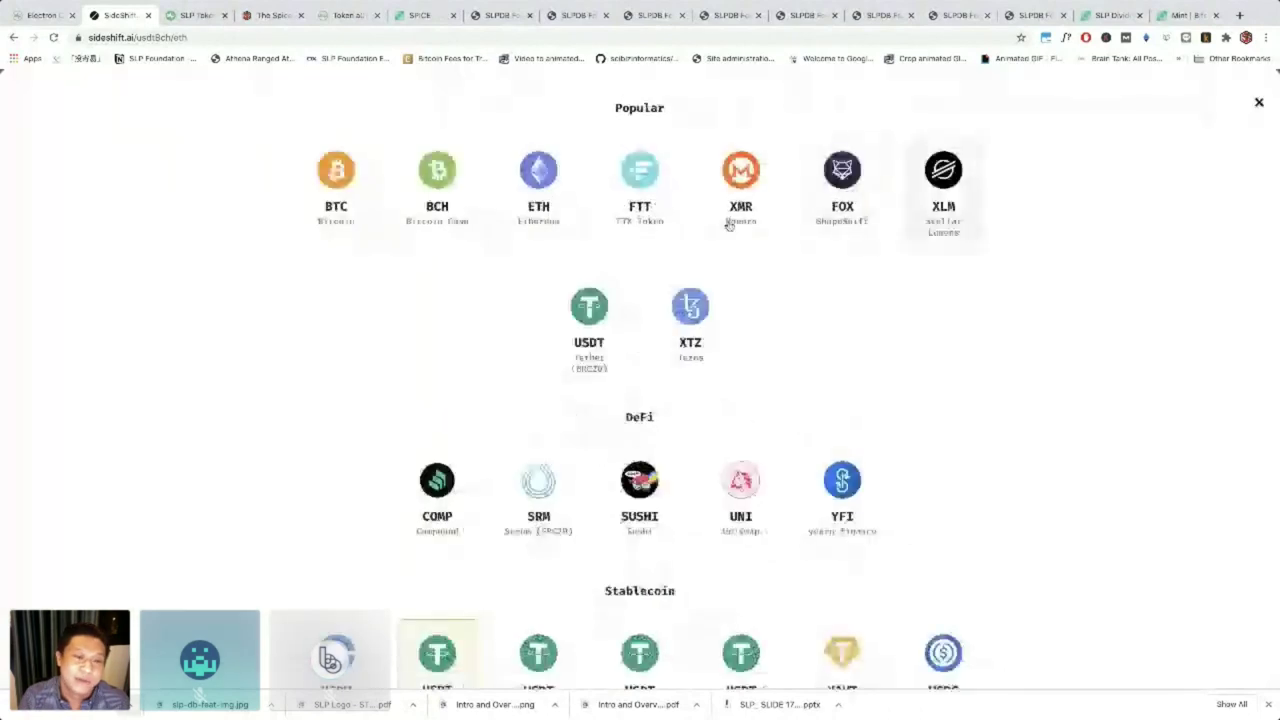
left_click(538, 172)
left_click(758, 278)
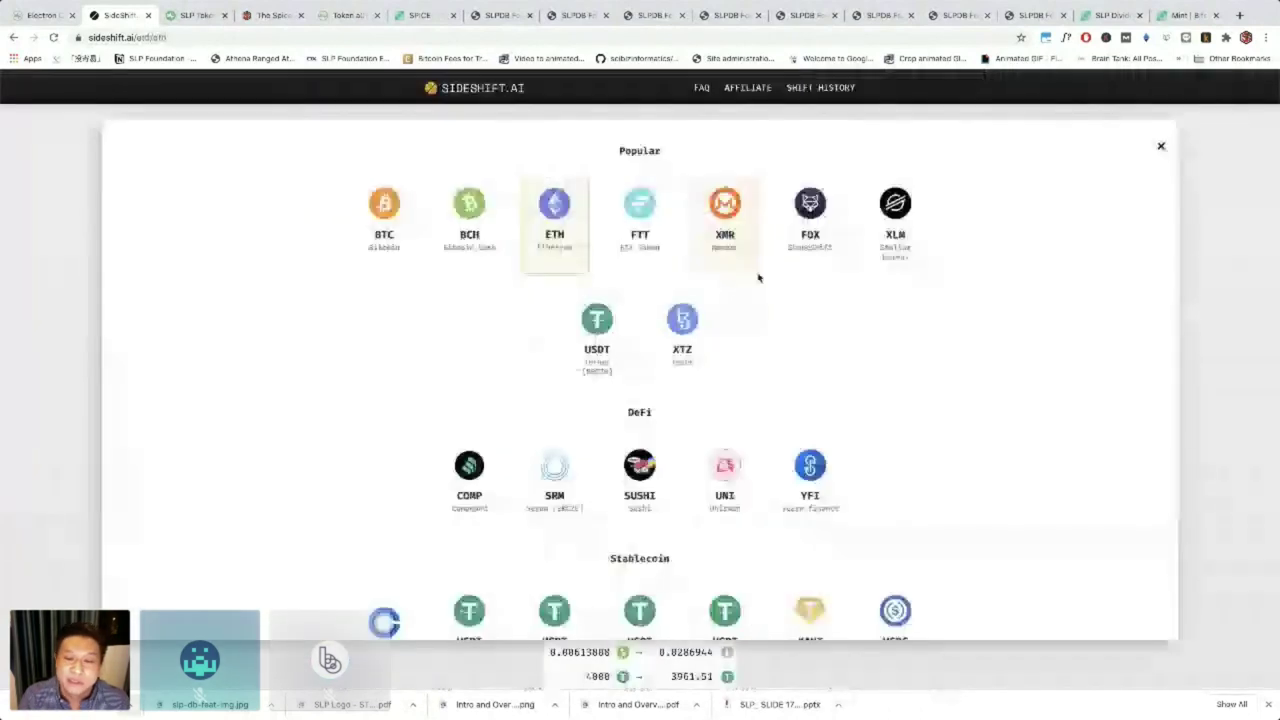
scroll(714, 346, "down", 1)
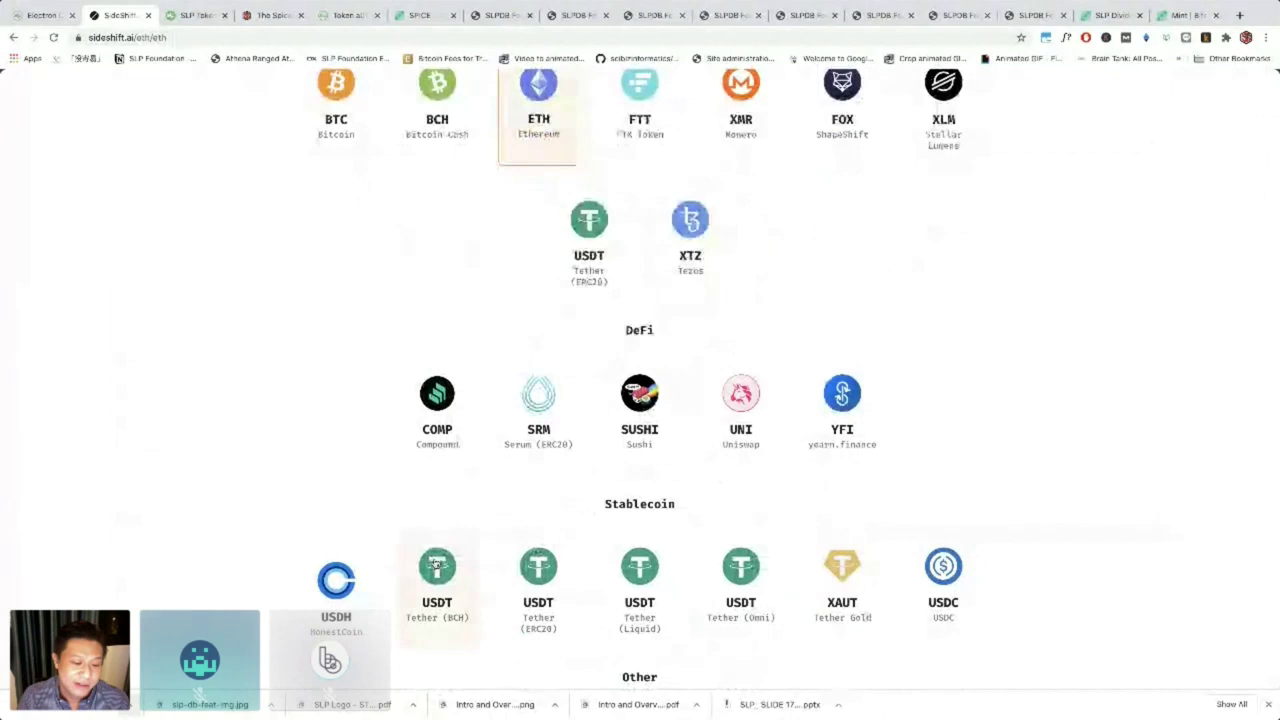
left_click(436, 565)
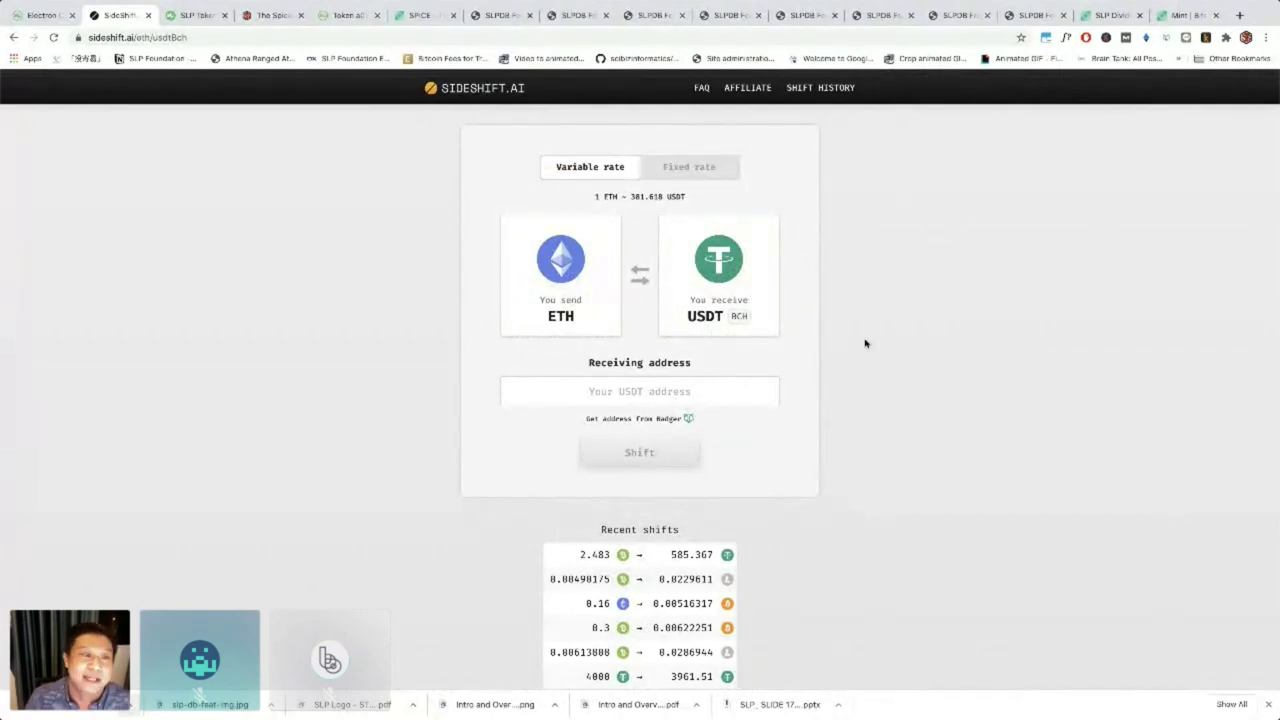
- Show the SLP Existing Ecosystem slide briefly and switch back to the SideShift.ai page in Chrome
key("ctrl+Up")
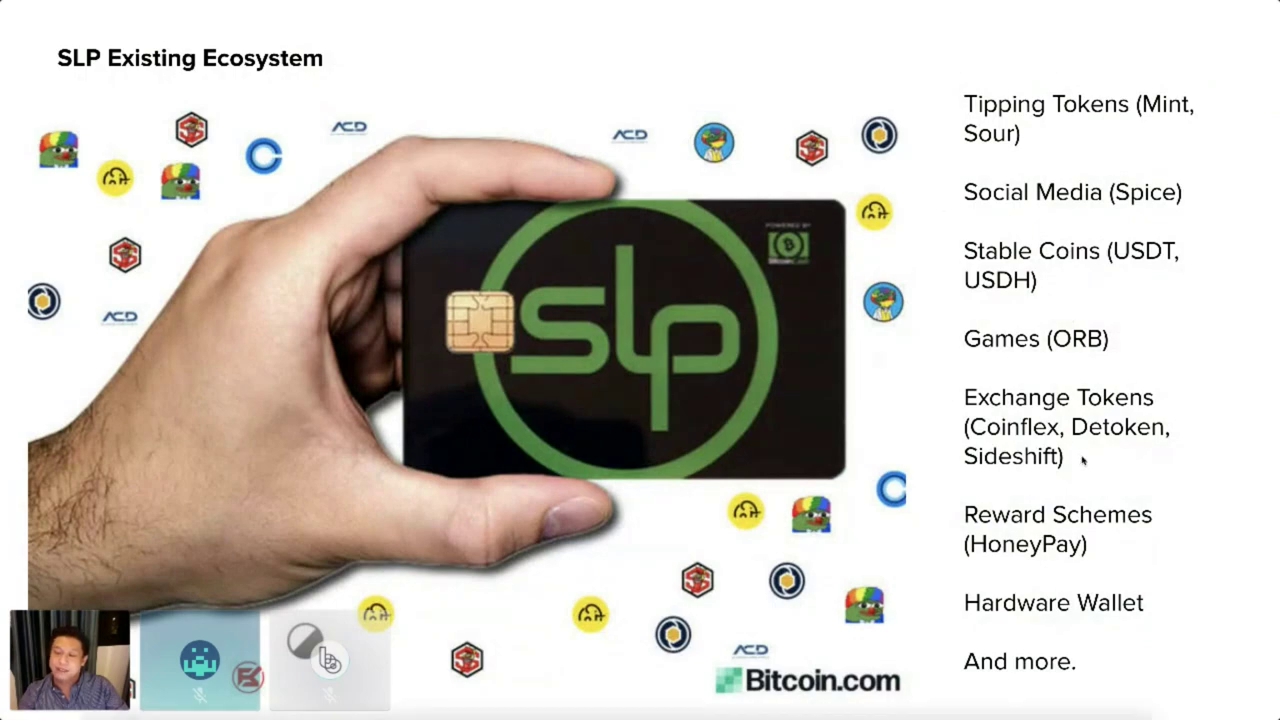
key("ctrl+Up")
left_click(967, 8)
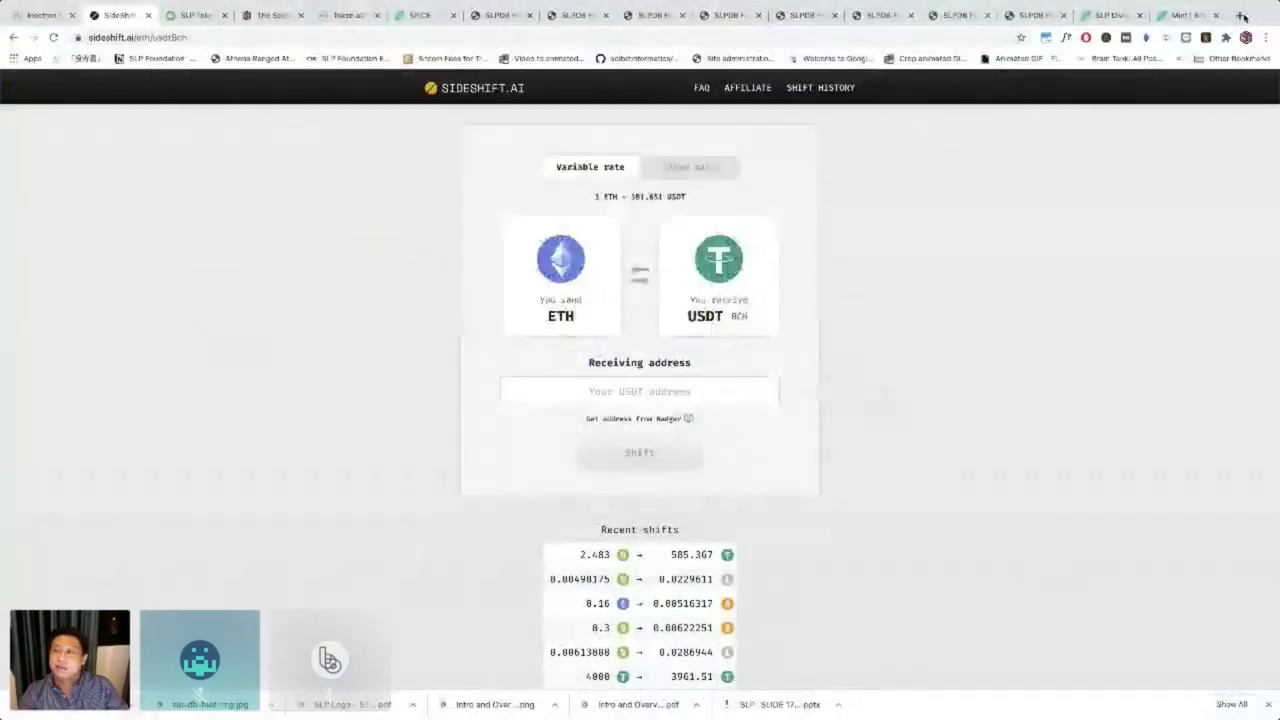
- Search Google for "coinflex" in a new tab and open the CoinFLEX exchange website
left_click(1239, 15)
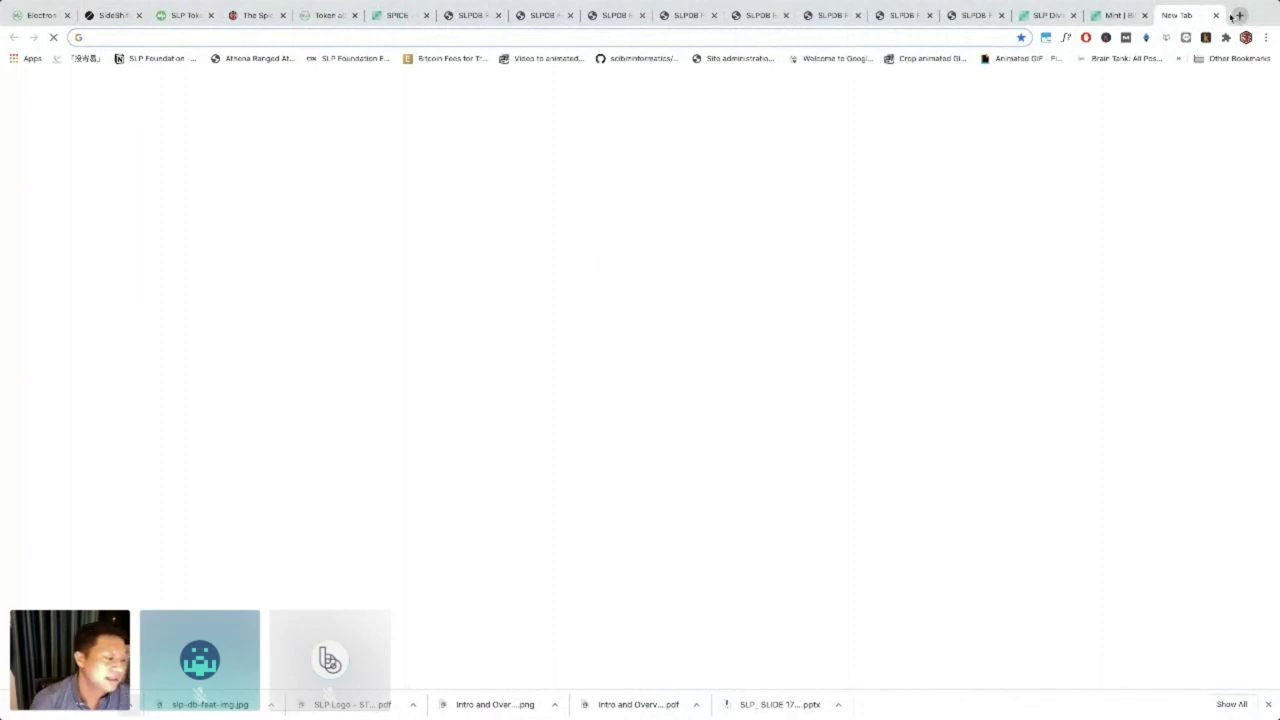
mouse_move(1239, 15)
left_click(611, 62)
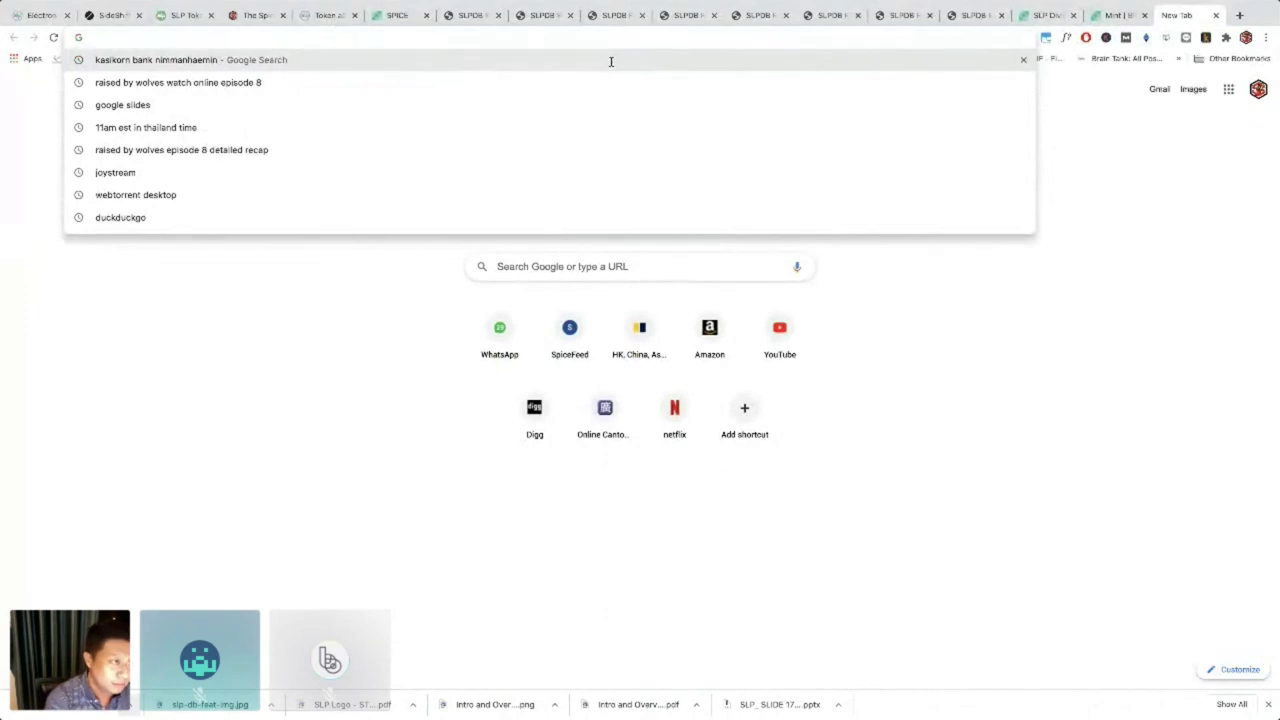
type("coinflex")
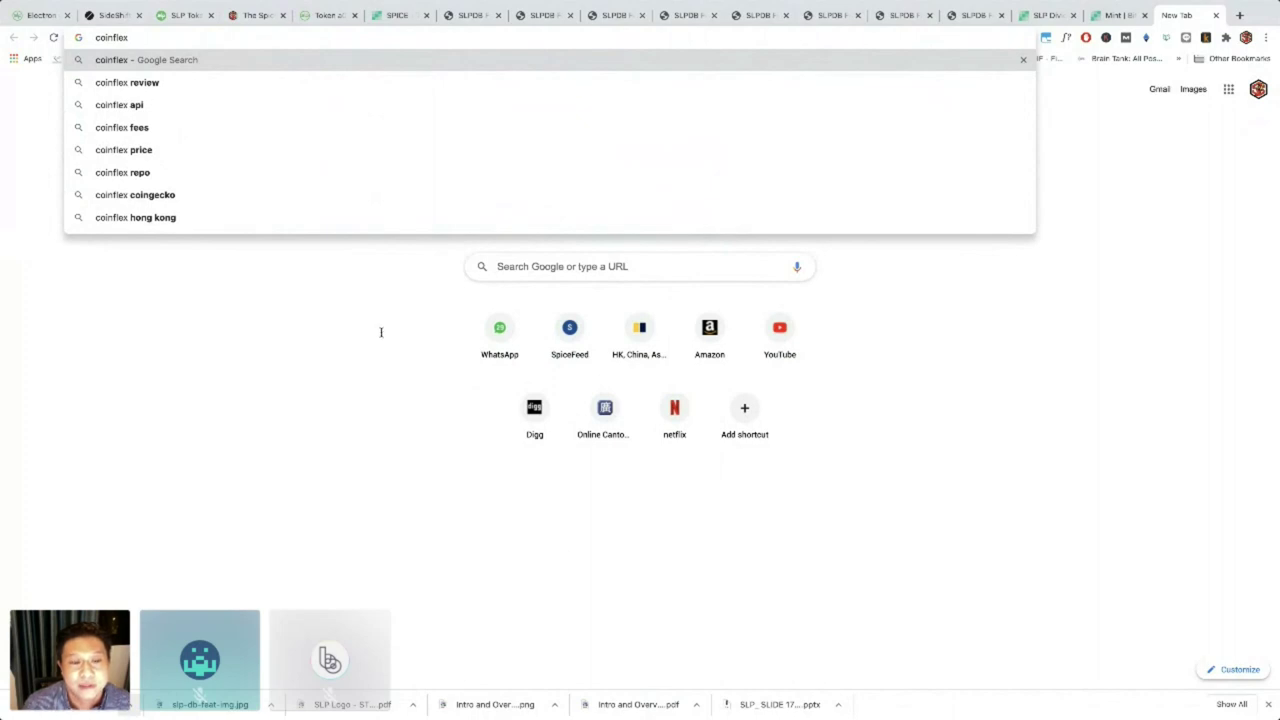
key("Return")
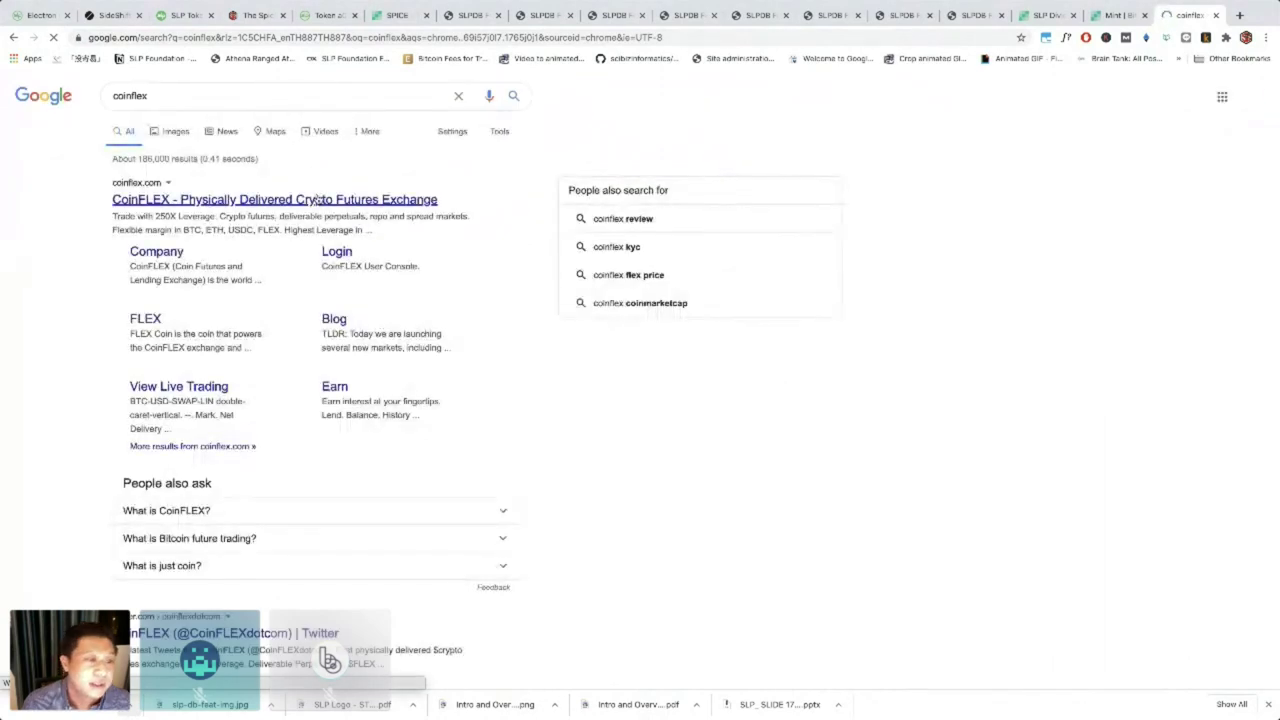
left_click(325, 201)
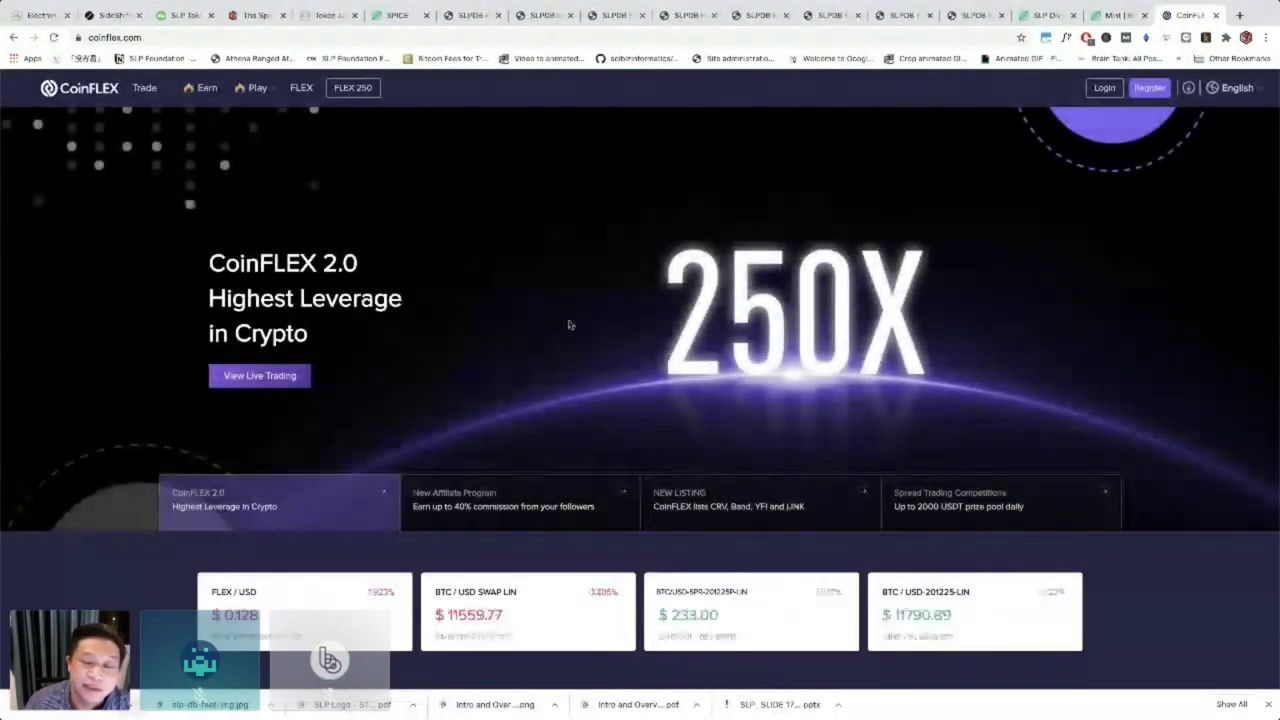
- Look over the CoinFLEX homepage and return to the SLP Existing Ecosystem slide in the presentation
scroll(550, 280, "down", 5)
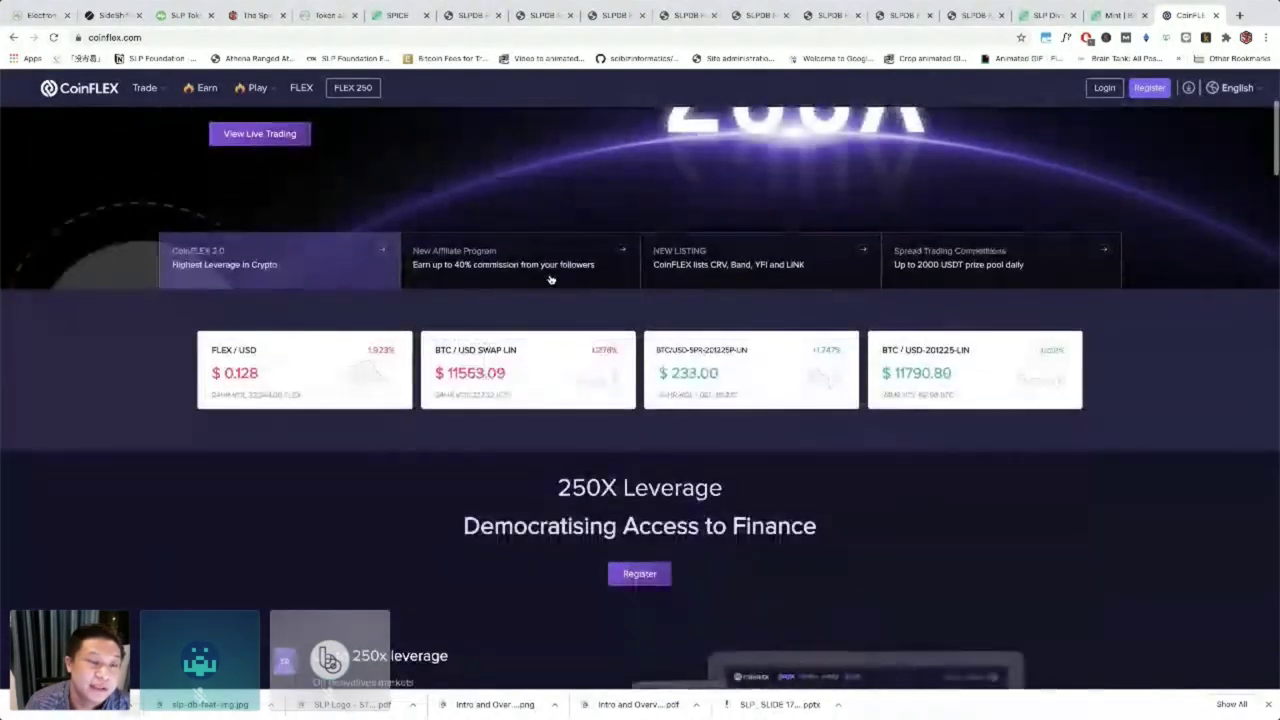
scroll(550, 280, "up", 4)
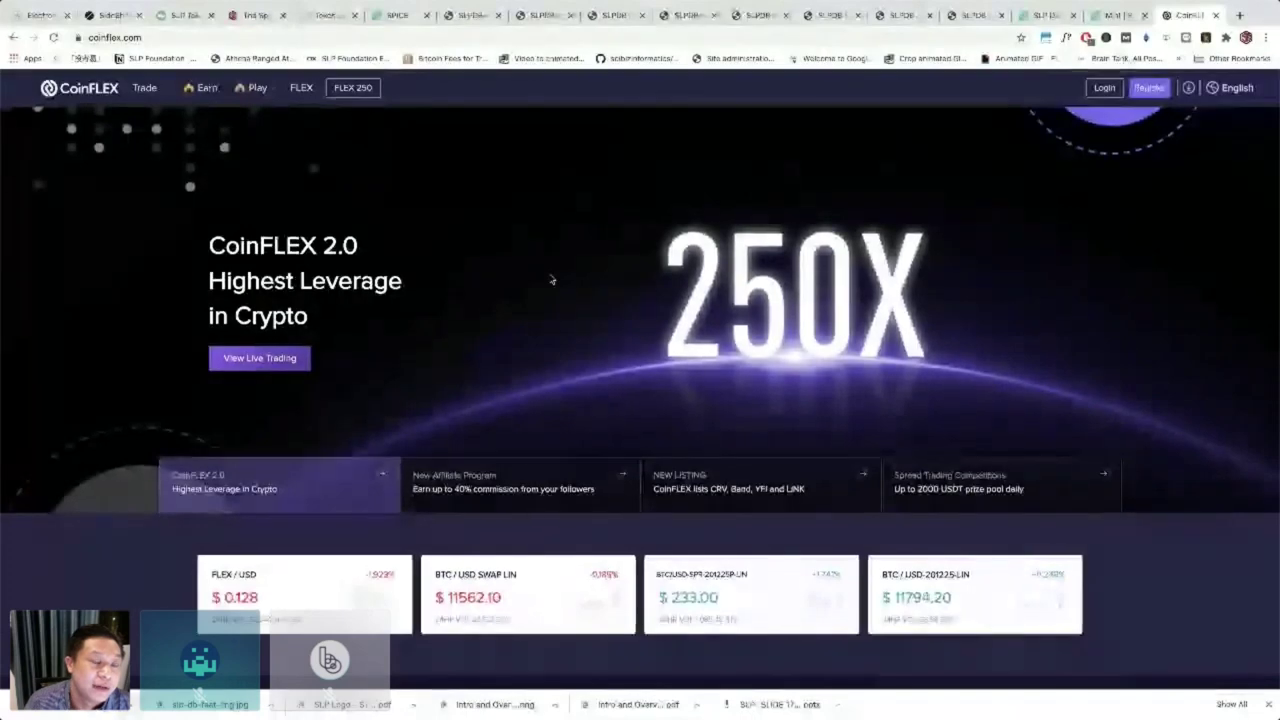
scroll(551, 280, "down", 1)
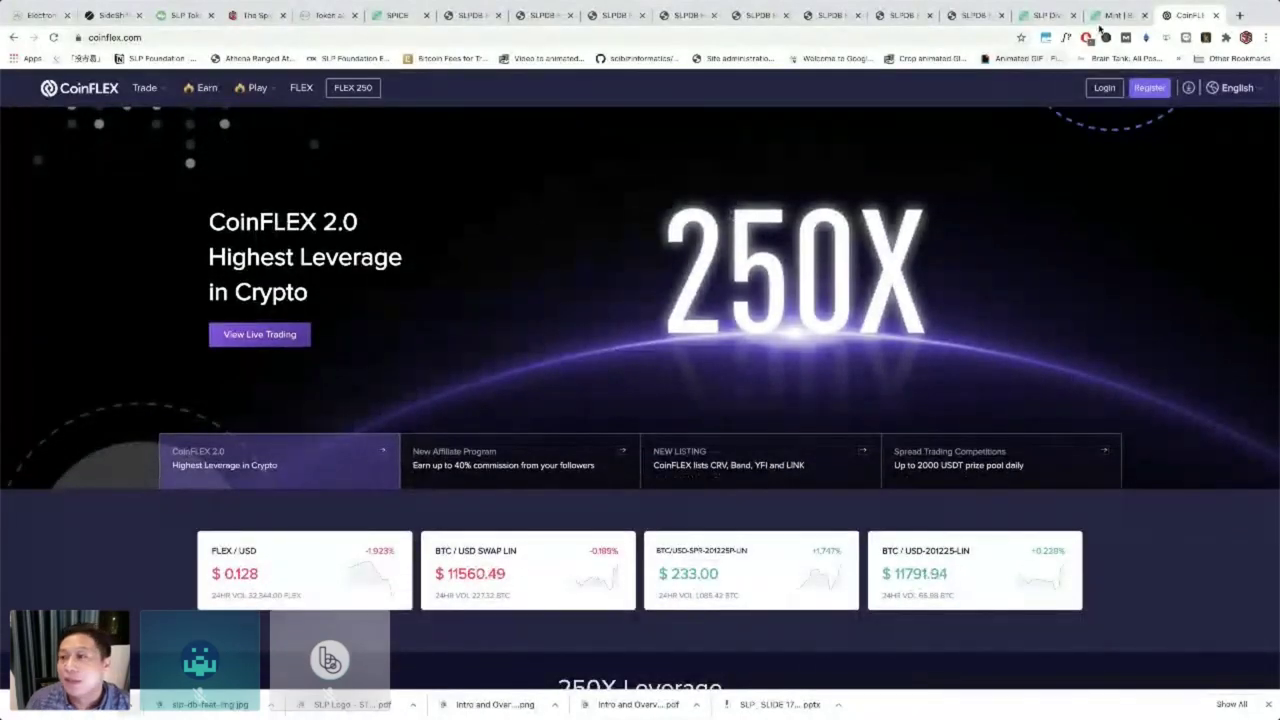
key("ctrl+Up")
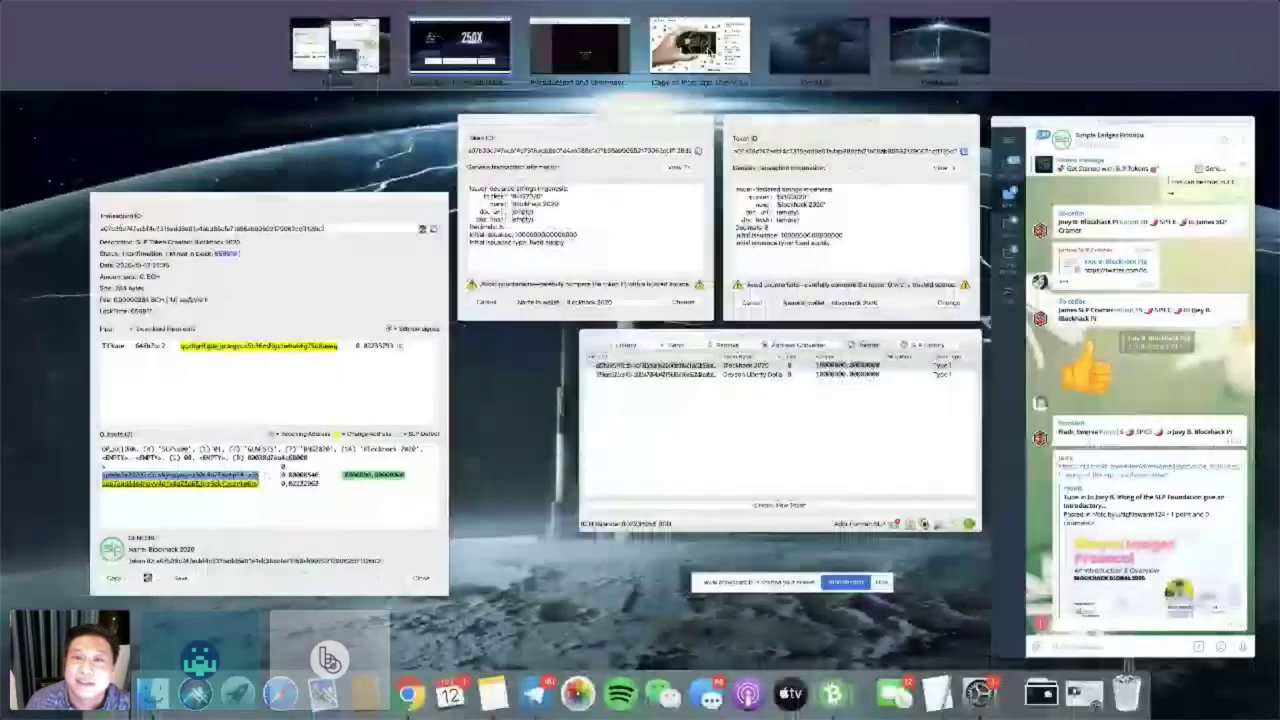
left_click(688, 100)
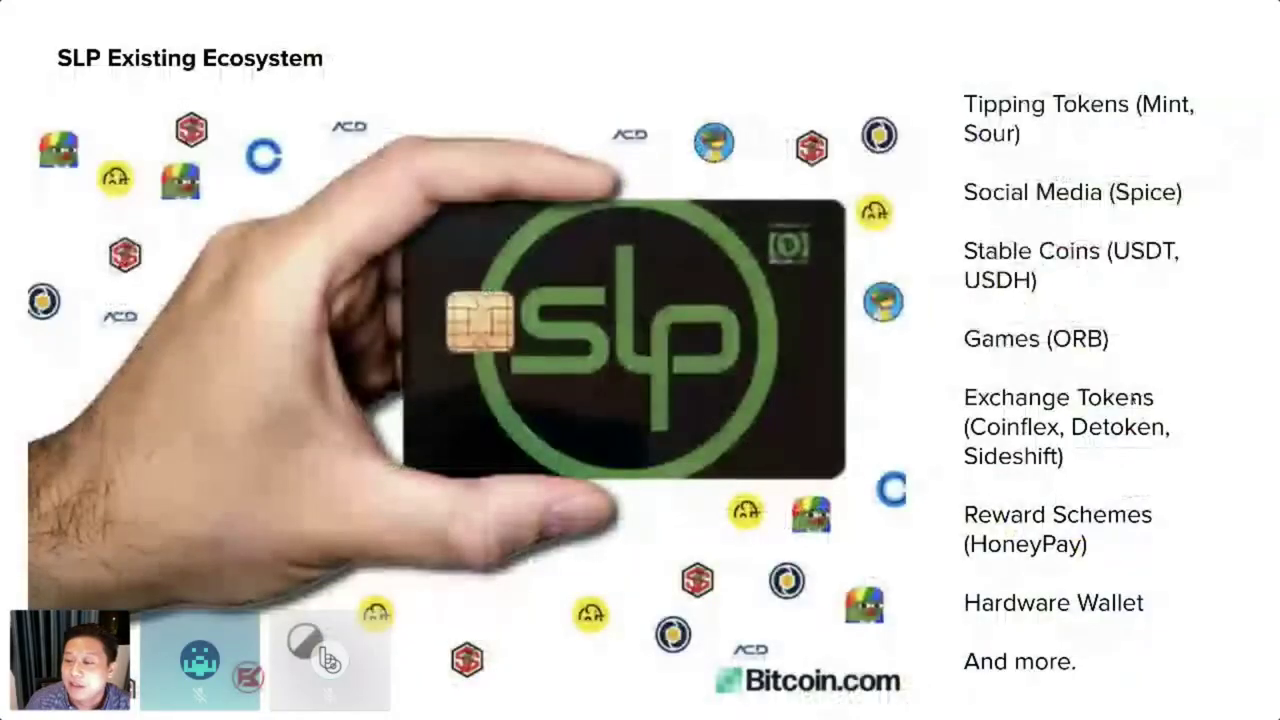